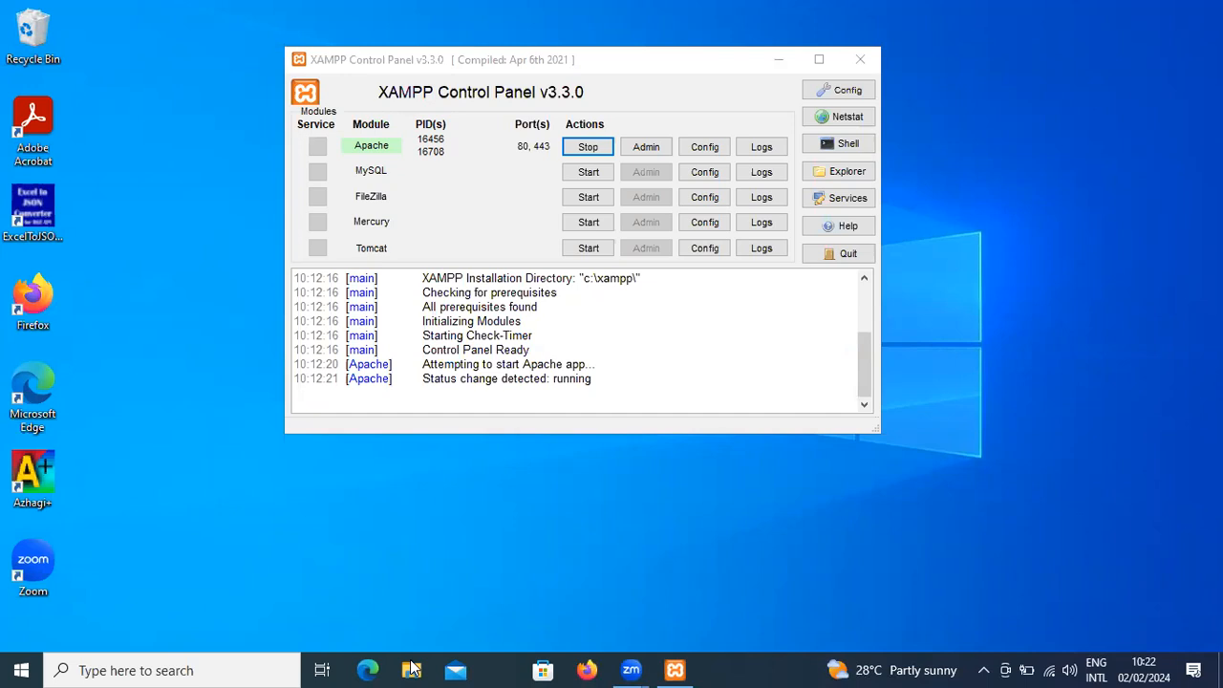
- Launch Word by running winword and dismiss the Office activation wizard
{"action": "key", "text": "Return"}
{"action": "key", "text": "super+r"}
{"action": "type", "text": "winwo"}
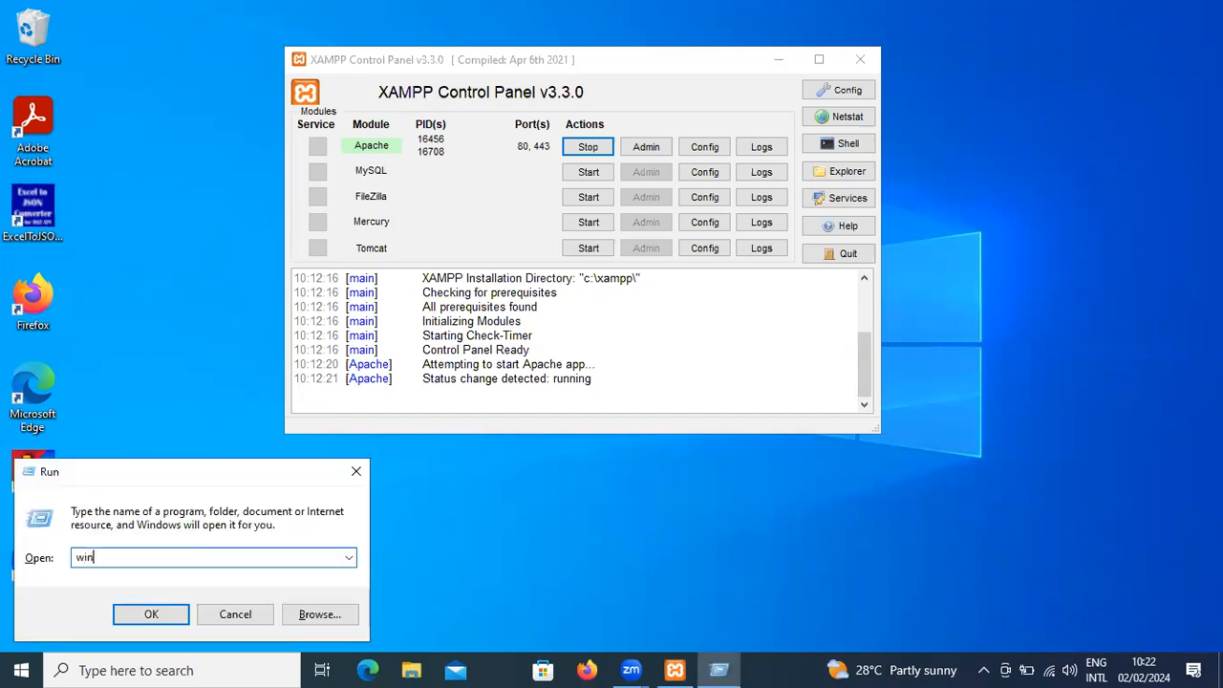
{"action": "type", "text": "rd"}
{"action": "key", "text": "Return"}
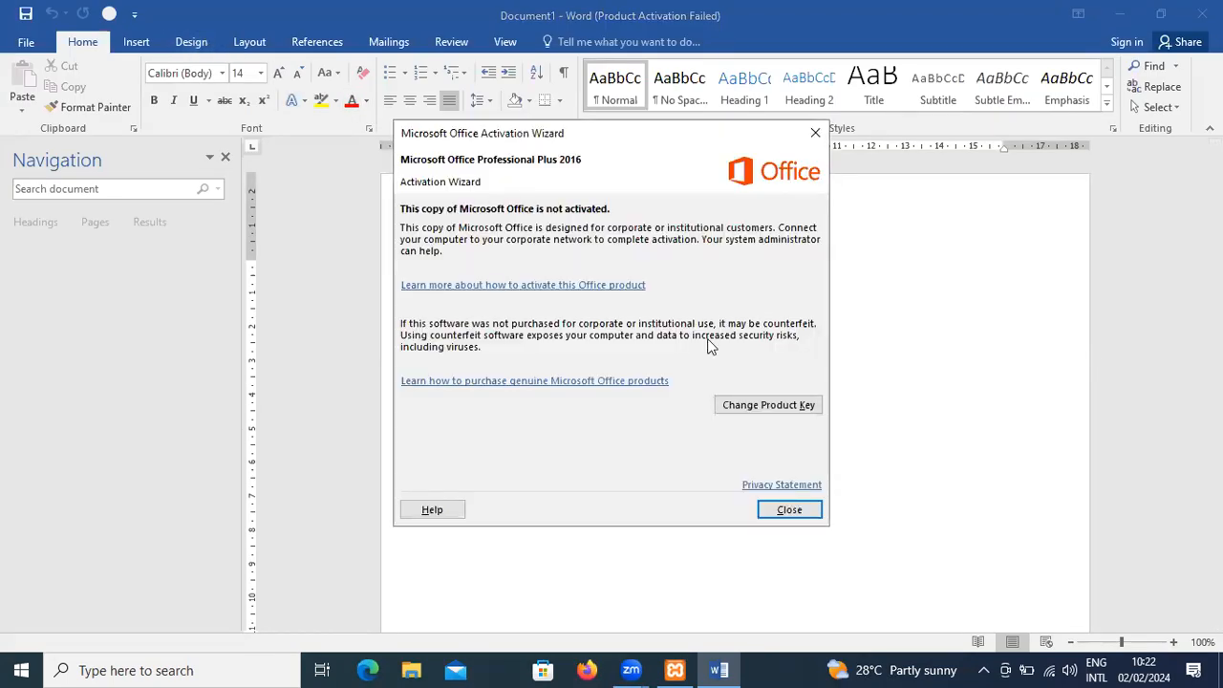
{"action": "left_click", "coordinate": [789, 511]}
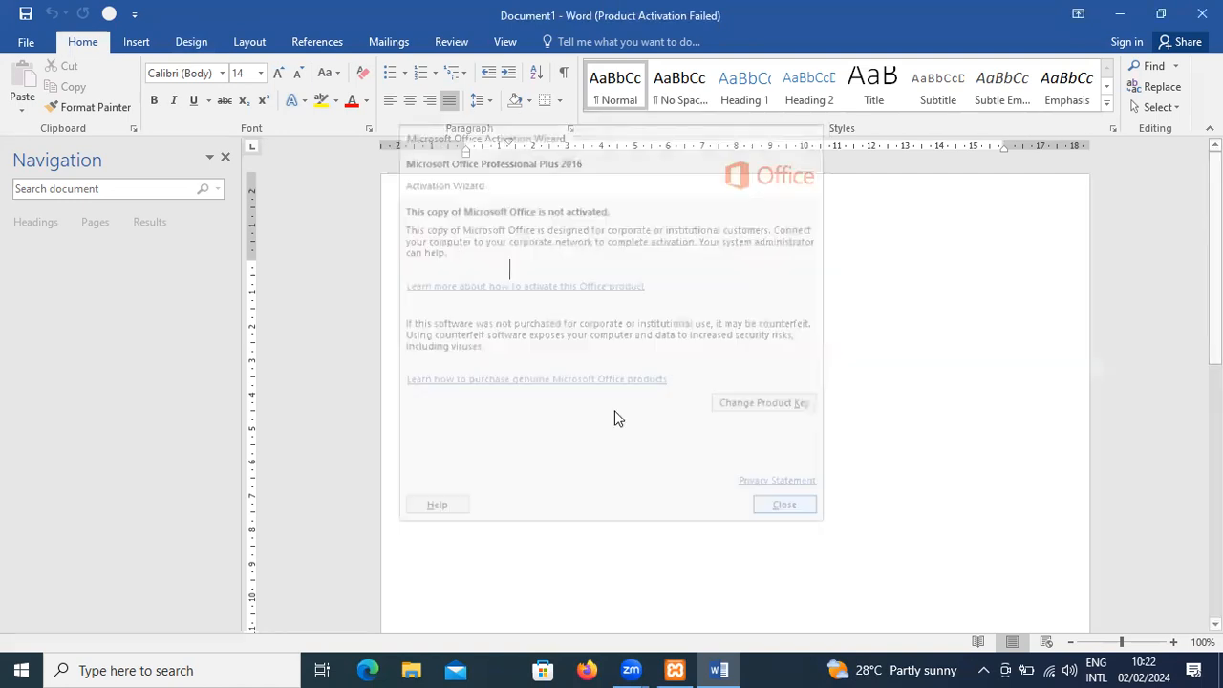
- Examine the margin, multiple-page, paper size and layout settings in Page Setup, then close it without applying changes
{"action": "left_click", "coordinate": [194, 43]}
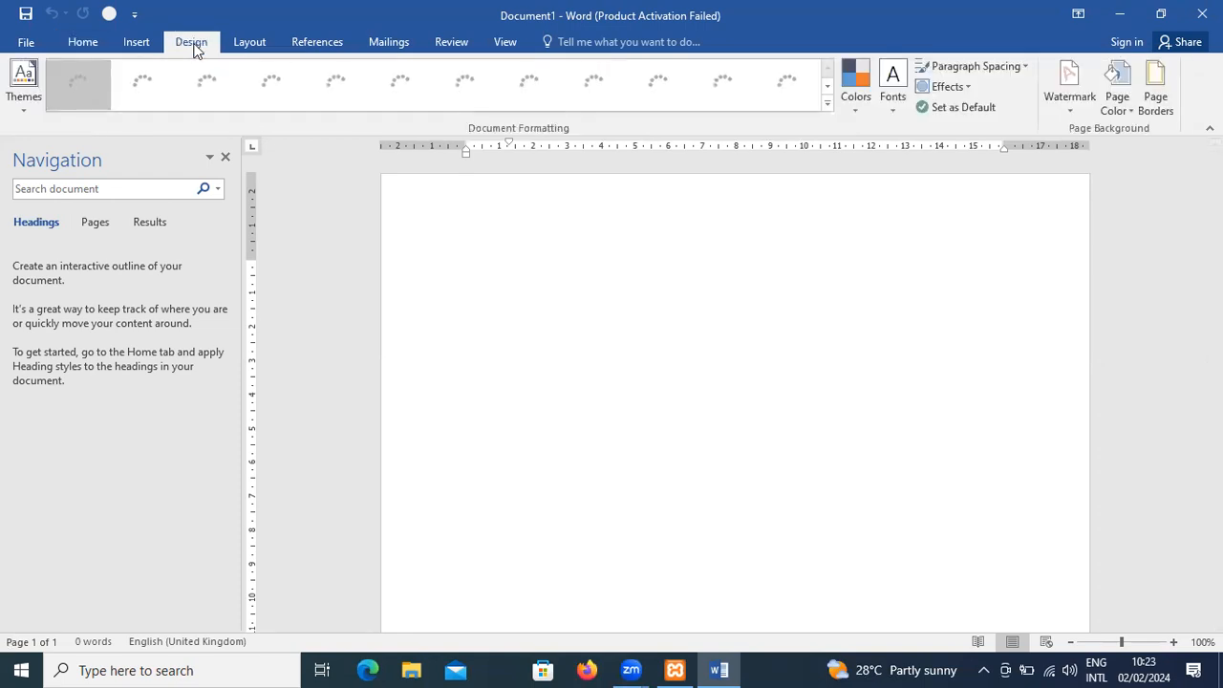
{"action": "left_click", "coordinate": [249, 42]}
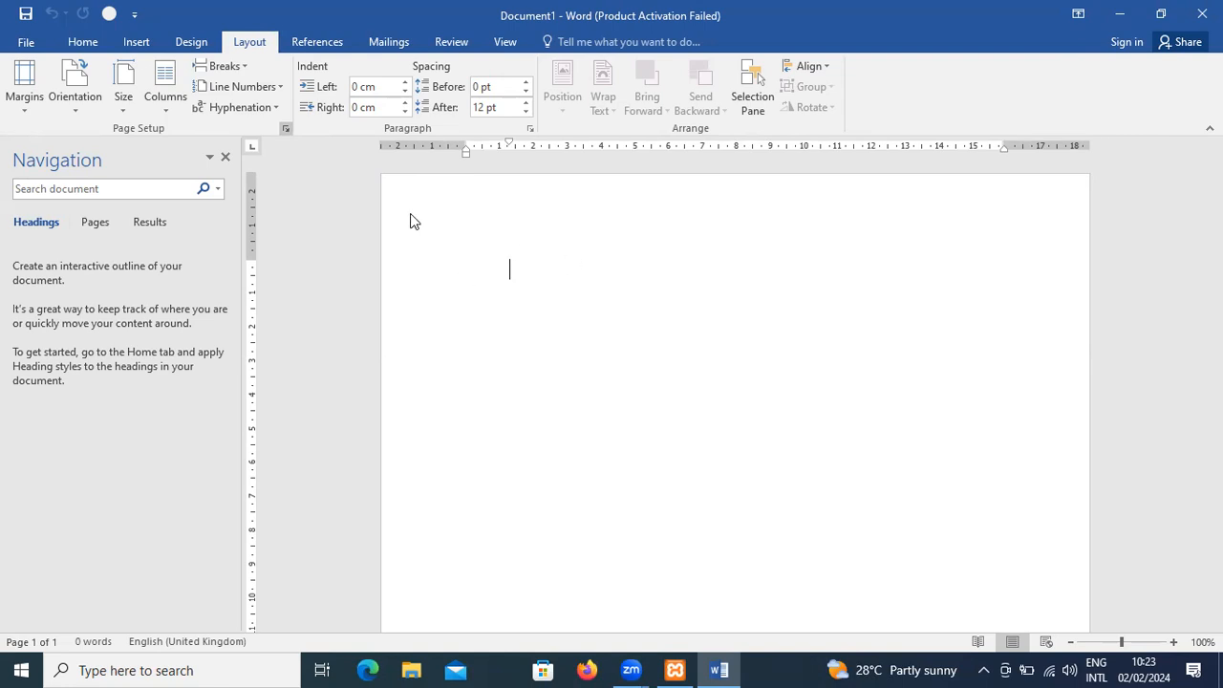
{"action": "left_click", "coordinate": [545, 272]}
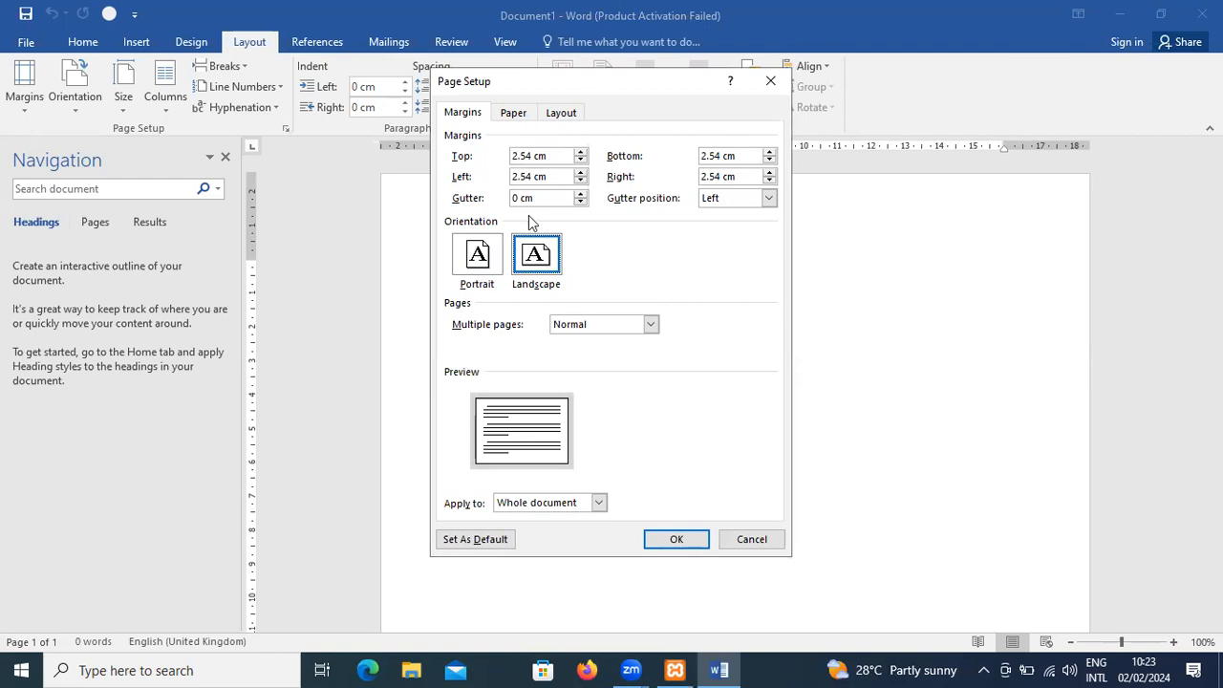
{"action": "left_click", "coordinate": [610, 325]}
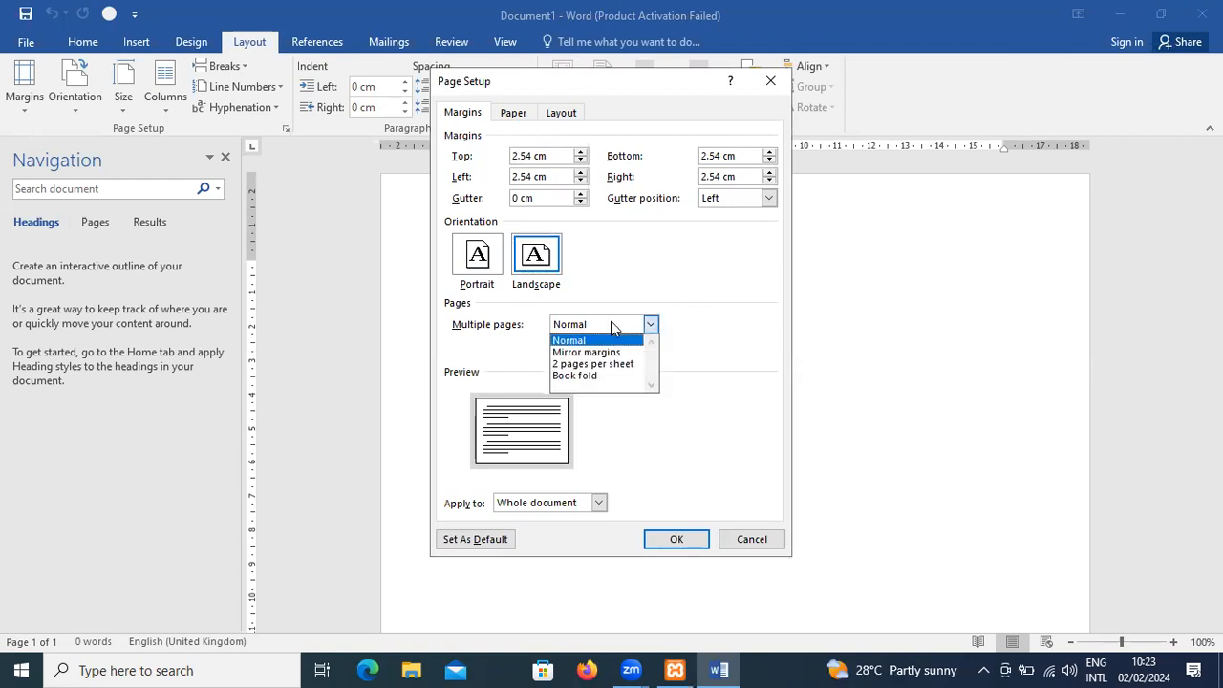
{"action": "left_click", "coordinate": [612, 325]}
{"action": "left_click", "coordinate": [513, 113]}
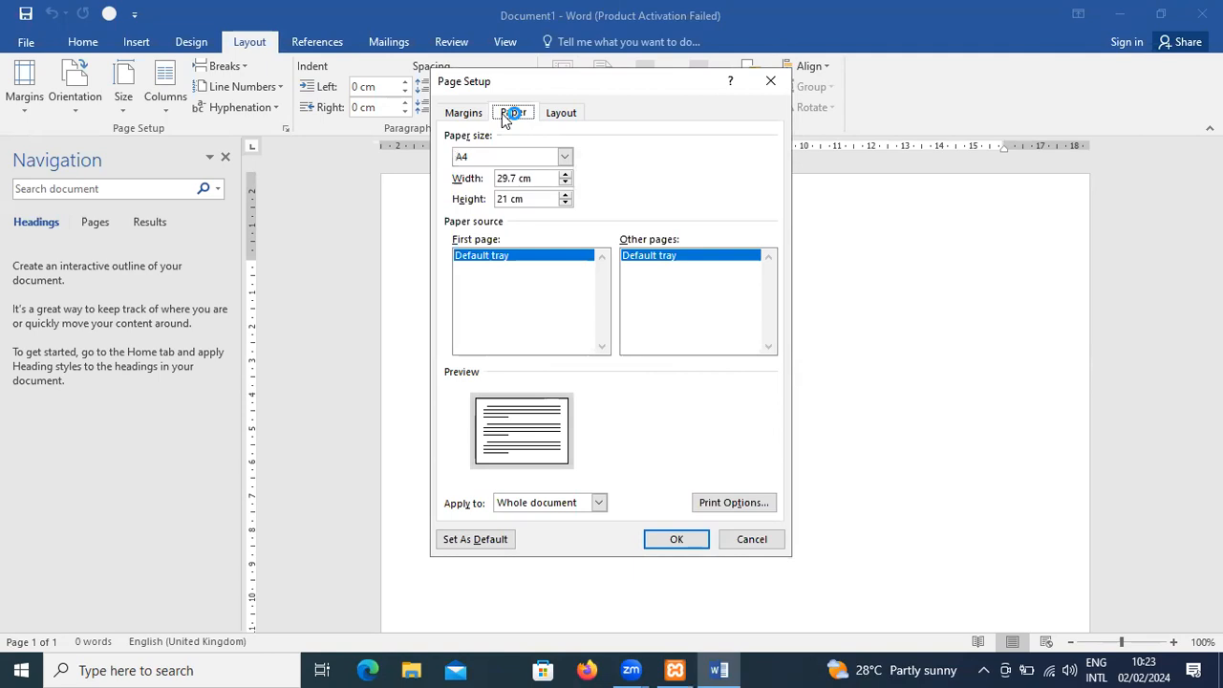
{"action": "left_click", "coordinate": [524, 156]}
{"action": "left_click", "coordinate": [525, 158]}
{"action": "left_click", "coordinate": [559, 113]}
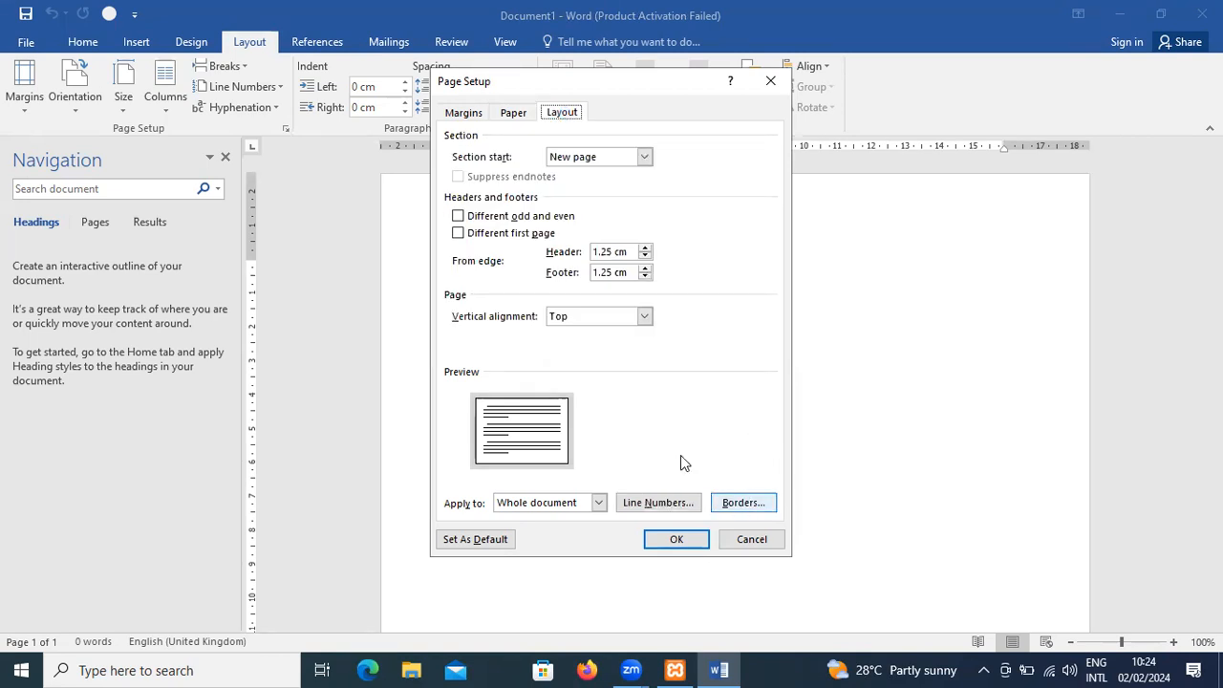
{"action": "left_click", "coordinate": [770, 82]}
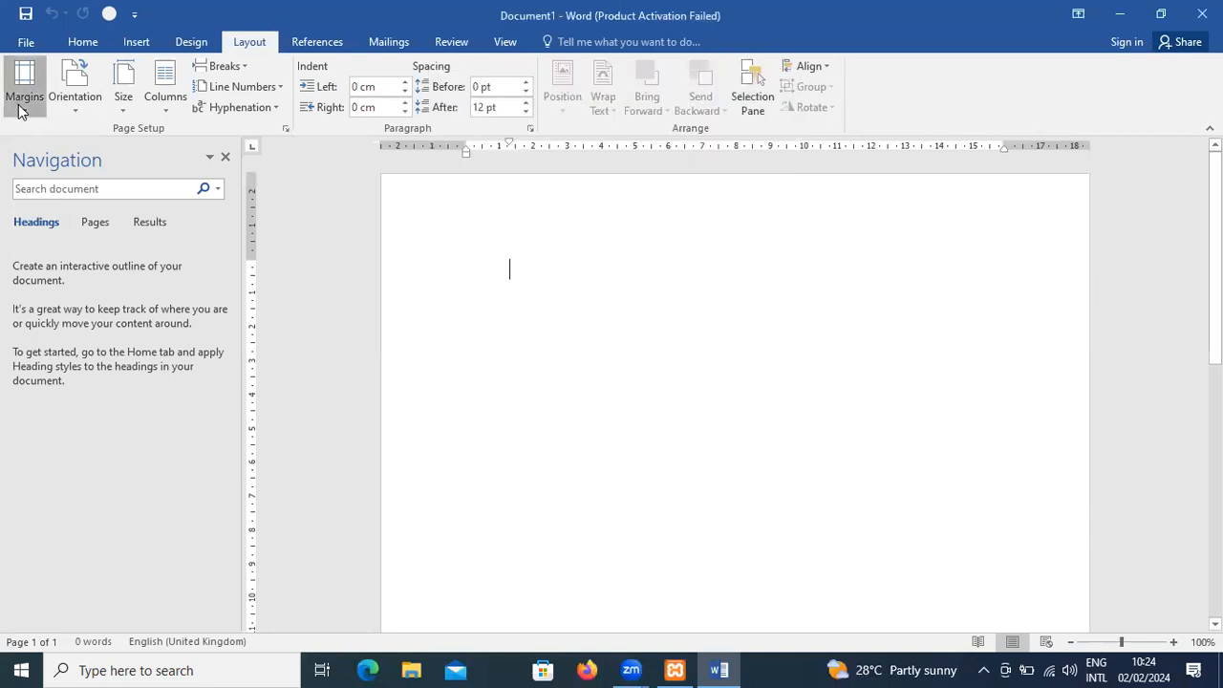
- Look over the preset and custom margins and the choices for page orientation, paper size and columns
{"action": "left_click", "coordinate": [21, 107]}
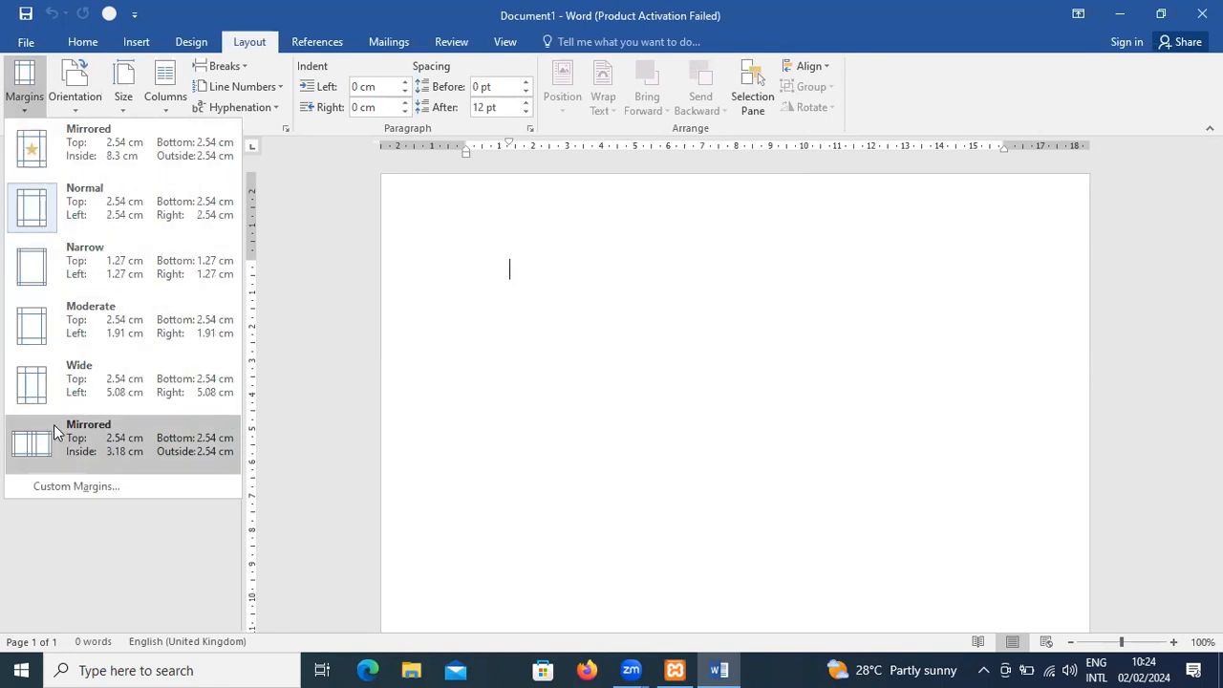
{"action": "left_click", "coordinate": [67, 488]}
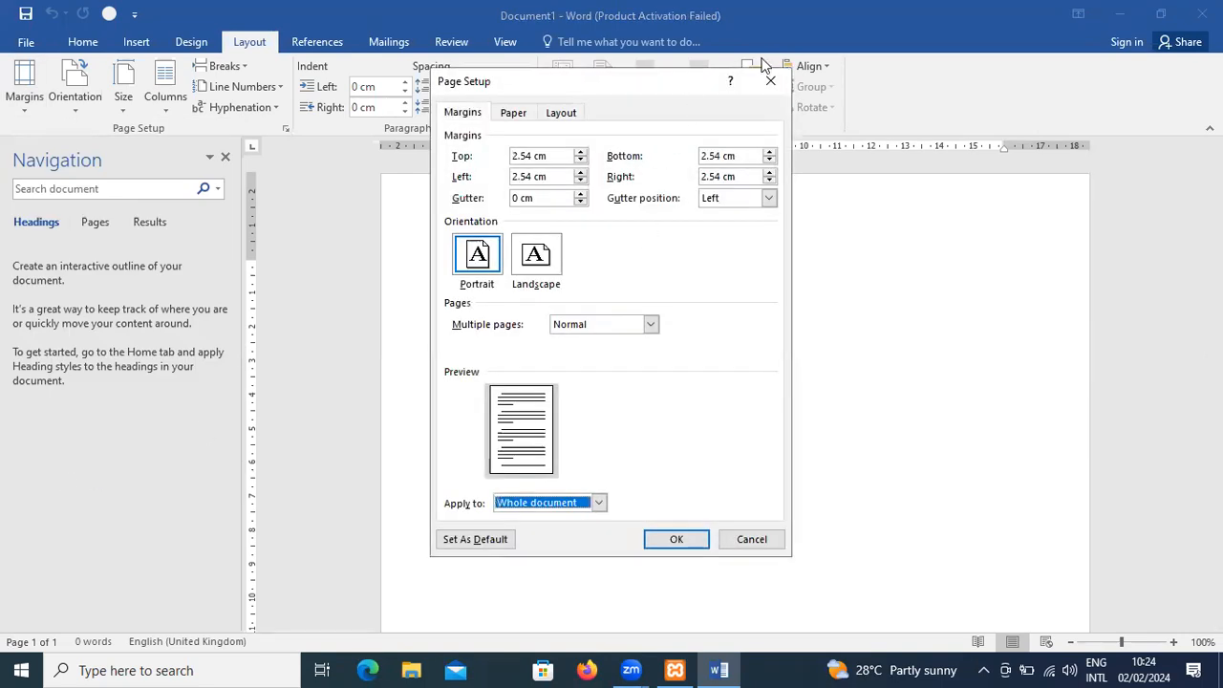
{"action": "left_click", "coordinate": [769, 80]}
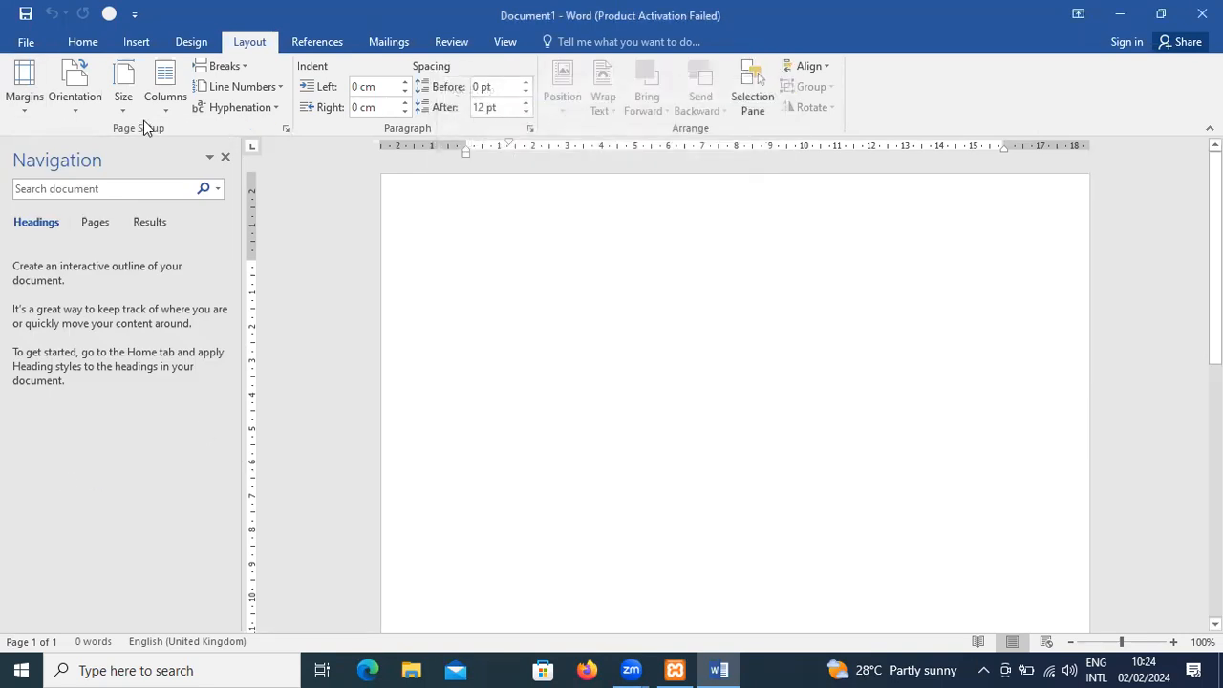
{"action": "left_click", "coordinate": [79, 116]}
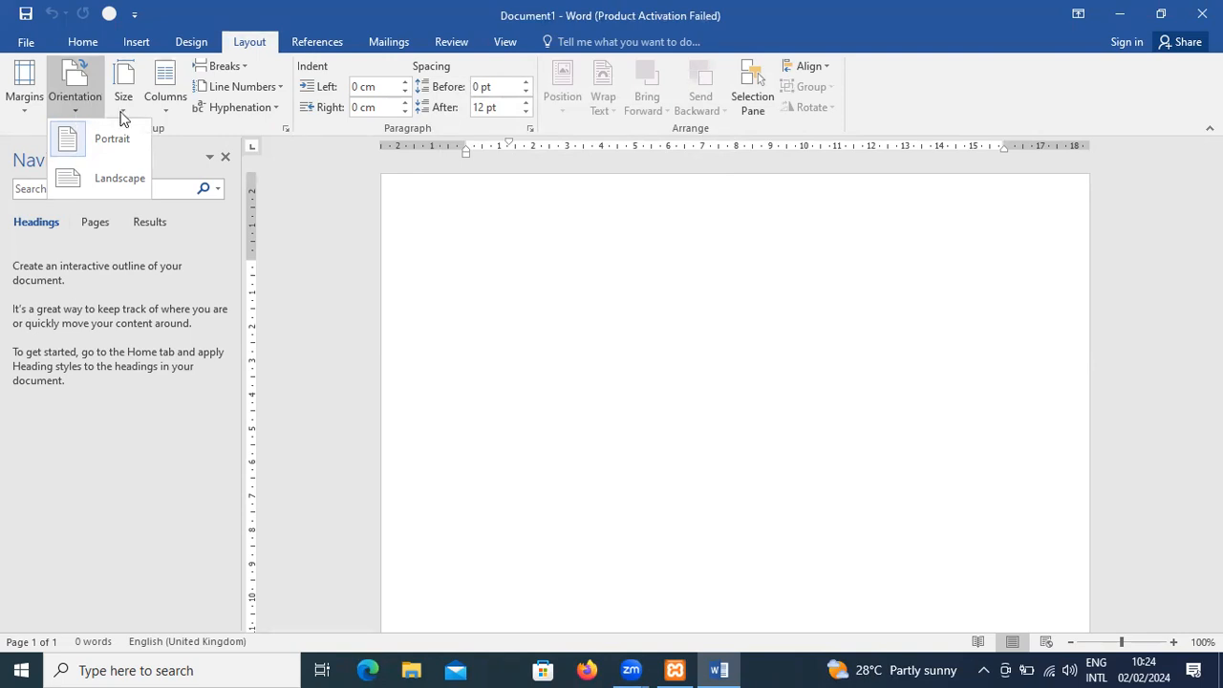
{"action": "left_click", "coordinate": [123, 113]}
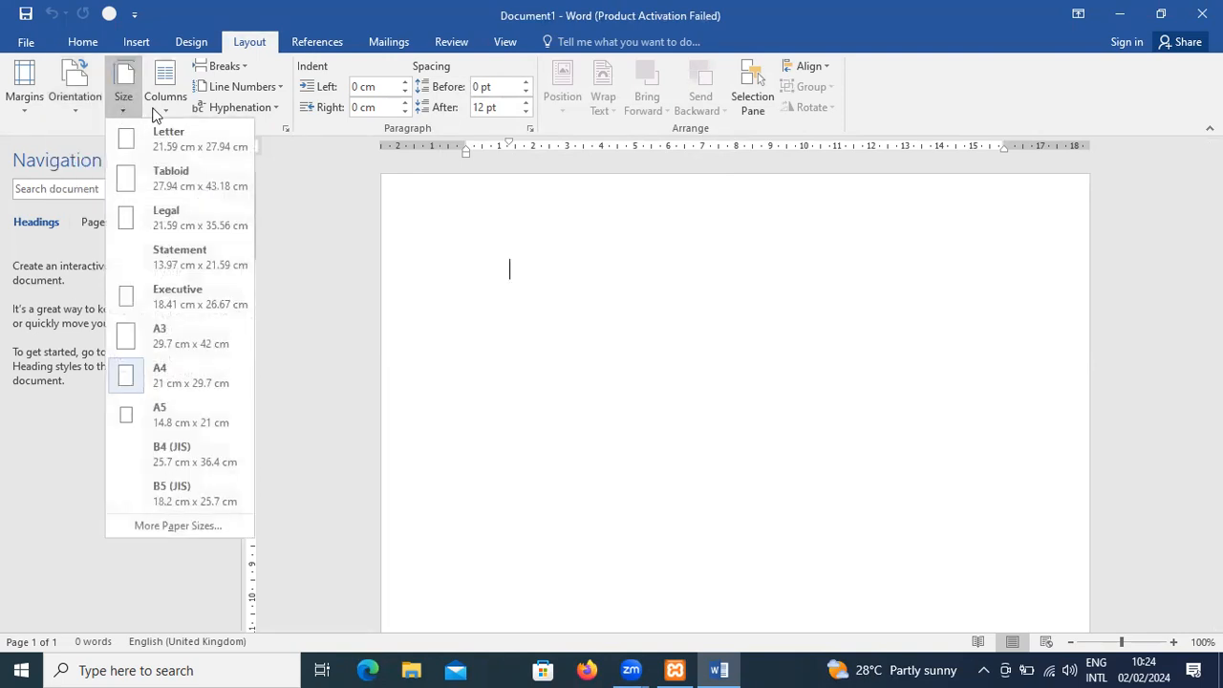
{"action": "left_click", "coordinate": [174, 113]}
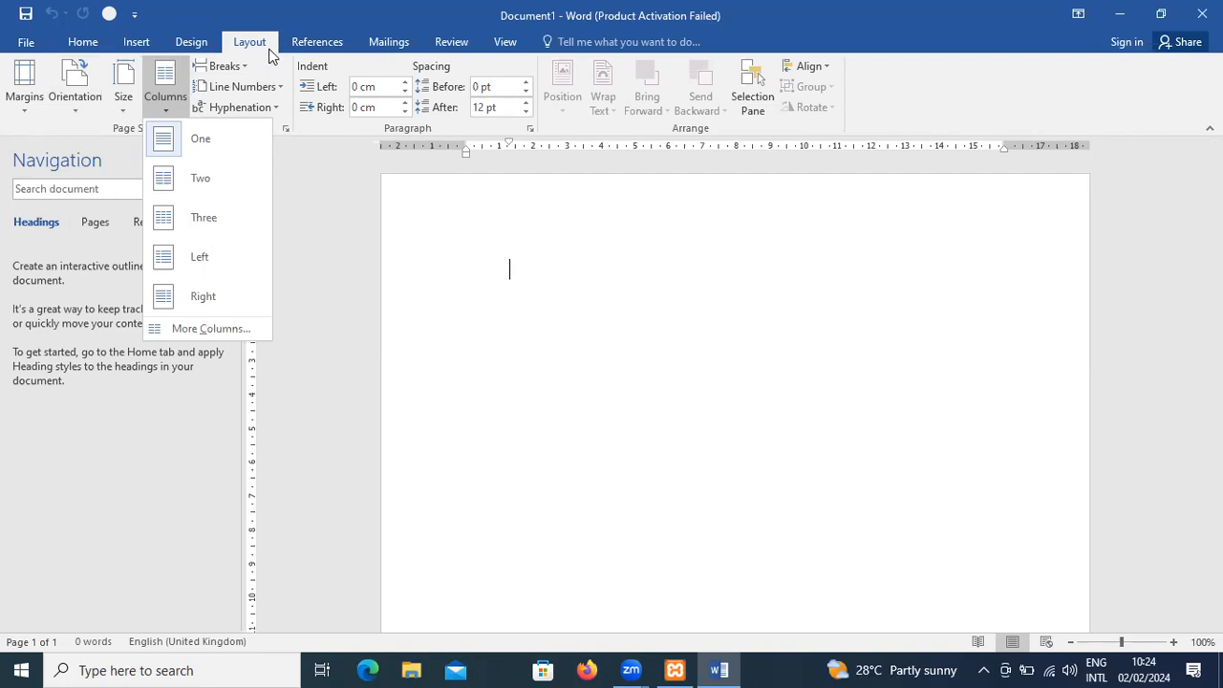
{"action": "left_click", "coordinate": [246, 41]}
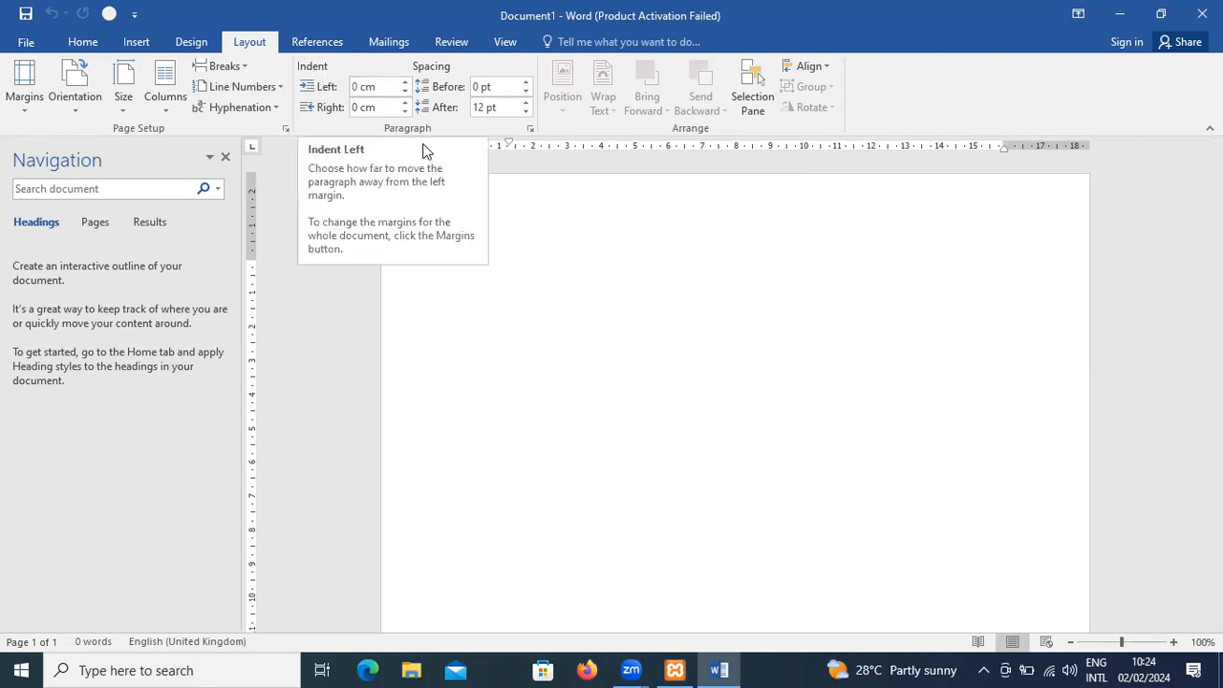
- Increase the empty paragraph's left indent to 2.2 cm
{"action": "left_click", "coordinate": [406, 82]}
{"action": "left_click", "coordinate": [405, 83]}
{"action": "left_click", "coordinate": [405, 82]}
{"action": "left_click", "coordinate": [406, 82]}
{"action": "left_click", "coordinate": [406, 82]}
{"action": "left_click", "coordinate": [406, 82]}
{"action": "left_click", "coordinate": [405, 82]}
{"action": "left_click", "coordinate": [405, 82]}
{"action": "left_click", "coordinate": [405, 82]}
{"action": "left_click", "coordinate": [405, 82]}
{"action": "left_click", "coordinate": [406, 82]}
{"action": "left_click", "coordinate": [405, 82]}
- Bring the empty paragraph's left indent back to 0 cm
{"action": "left_click", "coordinate": [405, 82]}
{"action": "left_click", "coordinate": [406, 83]}
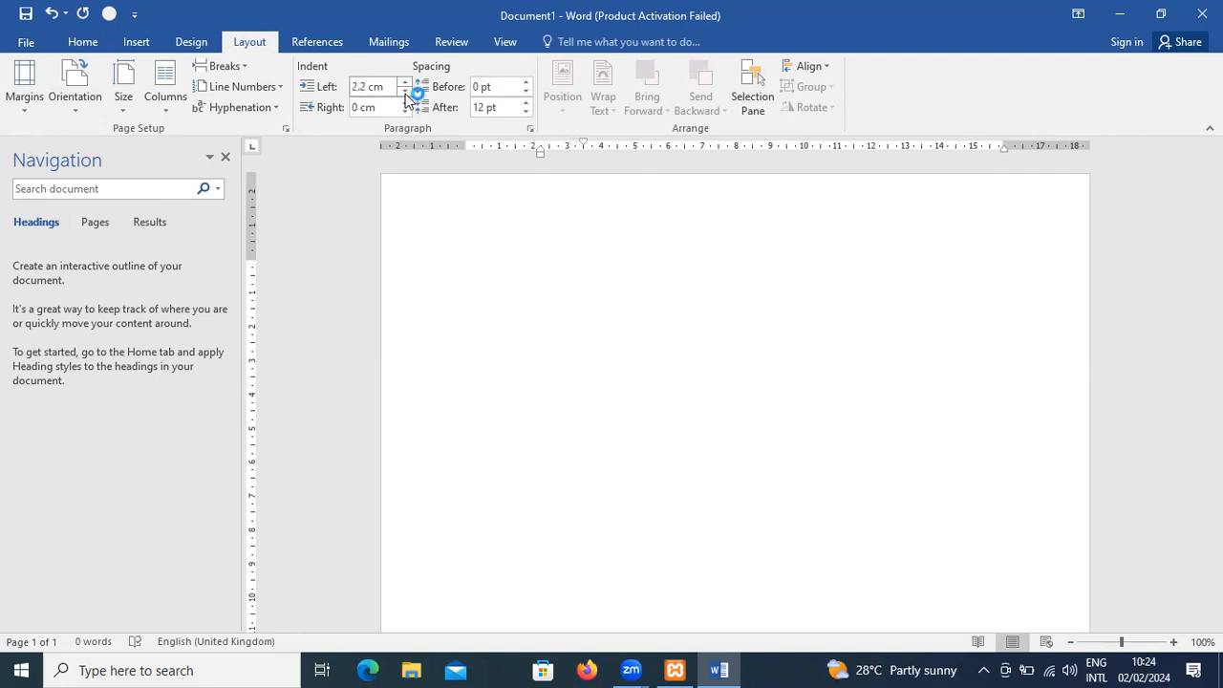
{"action": "left_click", "coordinate": [406, 91]}
{"action": "left_click", "coordinate": [406, 91]}
{"action": "left_click", "coordinate": [405, 91]}
{"action": "left_click", "coordinate": [405, 91]}
{"action": "left_click", "coordinate": [405, 91]}
{"action": "left_click", "coordinate": [405, 90]}
{"action": "left_click", "coordinate": [406, 91]}
{"action": "left_click", "coordinate": [405, 91]}
{"action": "left_click", "coordinate": [405, 91]}
{"action": "left_click", "coordinate": [405, 90]}
{"action": "left_click", "coordinate": [405, 91]}
{"action": "left_click", "coordinate": [405, 91]}
{"action": "left_click", "coordinate": [406, 90]}
{"action": "left_click", "coordinate": [405, 91]}
{"action": "left_click", "coordinate": [405, 90]}
{"action": "left_click", "coordinate": [405, 91]}
{"action": "left_click", "coordinate": [405, 91]}
{"action": "left_click", "coordinate": [406, 91]}
{"action": "left_click", "coordinate": [405, 91]}
{"action": "left_click", "coordinate": [405, 91]}
{"action": "left_click", "coordinate": [406, 91]}
{"action": "left_click", "coordinate": [405, 91]}
{"action": "left_click", "coordinate": [405, 91]}
{"action": "left_click", "coordinate": [405, 90]}
{"action": "left_click", "coordinate": [405, 91]}
{"action": "left_click", "coordinate": [405, 90]}
{"action": "left_click", "coordinate": [405, 91]}
{"action": "left_click", "coordinate": [405, 91]}
{"action": "left_click", "coordinate": [406, 82]}
{"action": "left_click", "coordinate": [405, 82]}
{"action": "left_click", "coordinate": [406, 82]}
{"action": "left_click", "coordinate": [405, 82]}
{"action": "left_click", "coordinate": [405, 82]}
{"action": "left_click", "coordinate": [406, 82]}
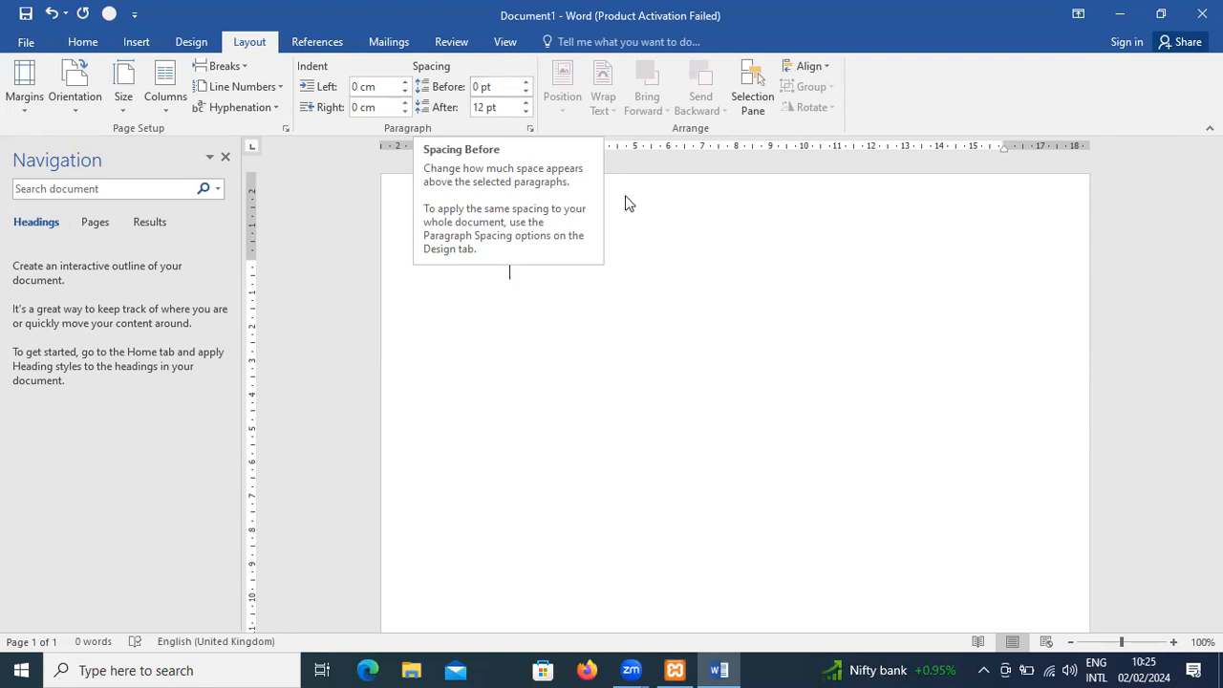
- Try to generate sample text in the blank document with =random(4,2)
{"action": "type", "text": "=random("}
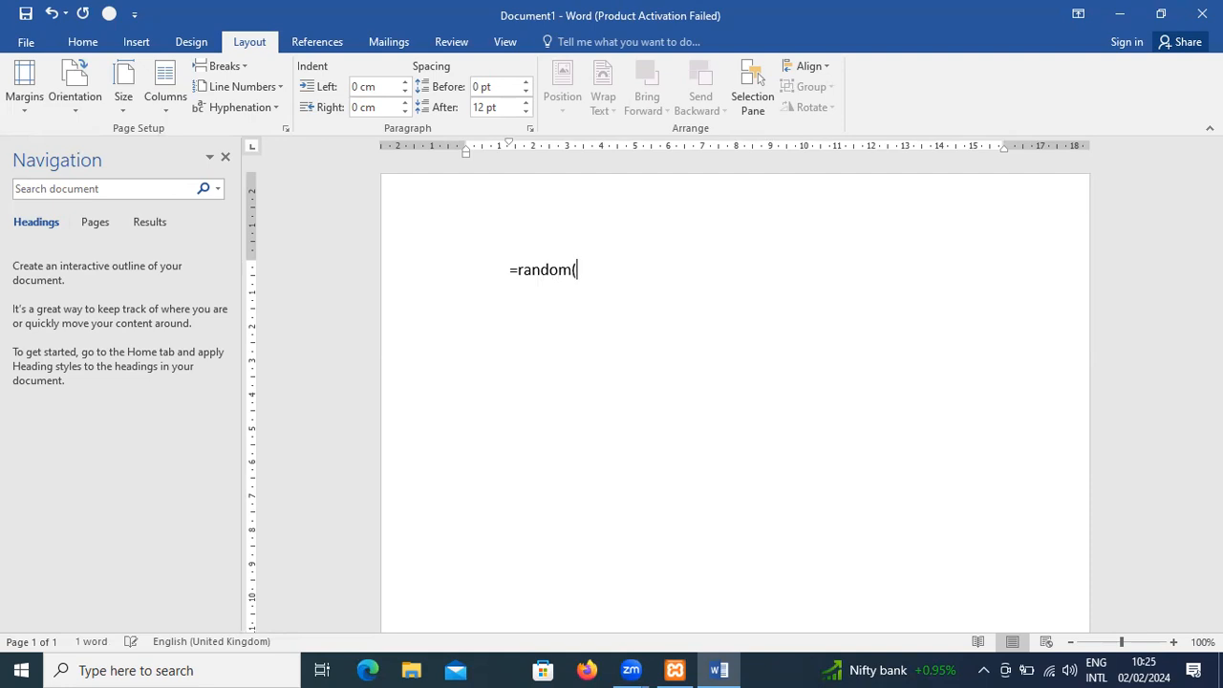
{"action": "type", "text": "4,2)"}
{"action": "key", "text": "Return"}
{"action": "key", "text": "BackSpace"}
{"action": "key", "text": "BackSpace"}
{"action": "type", "text": ")"}
- Remove the first-line indent from the =random(4,2) line
{"action": "key", "text": "Left"}
{"action": "key", "text": "Left"}
{"action": "key", "text": "Left"}
{"action": "key", "text": "Left"}
{"action": "key", "text": "Left"}
{"action": "key", "text": "Left"}
{"action": "key", "text": "Left"}
{"action": "key", "text": "Left"}
{"action": "key", "text": "Left"}
{"action": "key", "text": "Left"}
{"action": "key", "text": "Left"}
{"action": "key", "text": "Left"}
{"action": "key", "text": "BackSpace"}
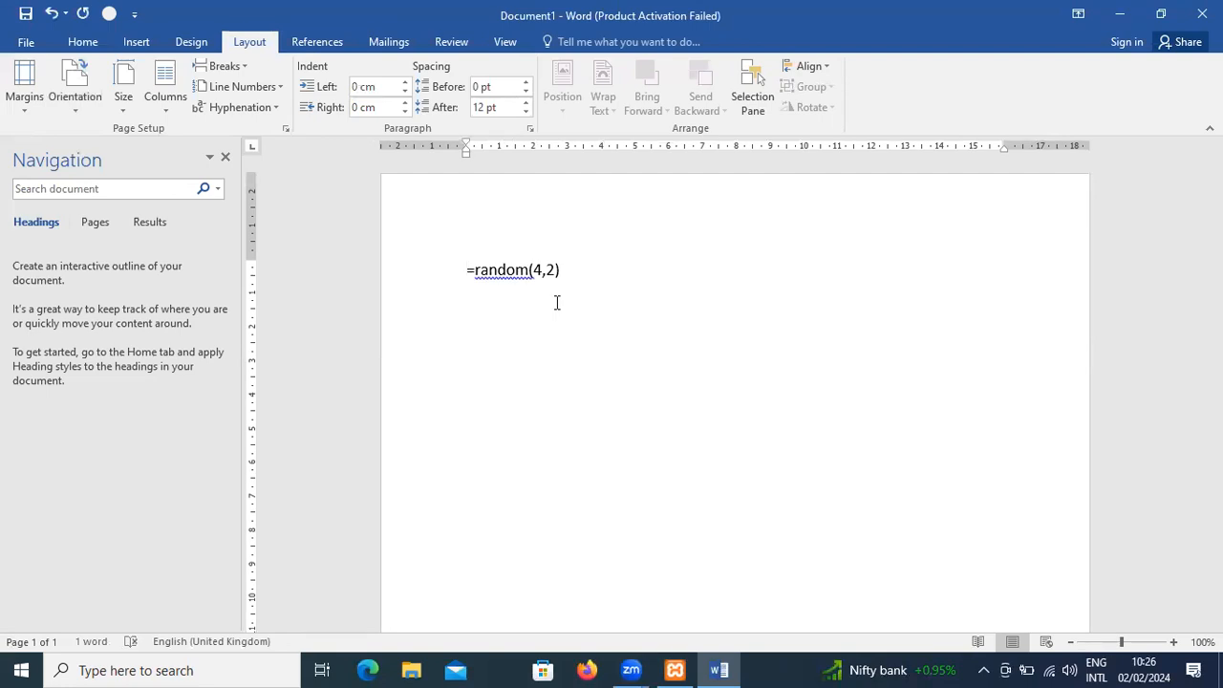
- Try running =random(4,2) again, then delete the formula from the page
{"action": "key", "text": "Return"}
{"action": "key", "text": "BackSpace"}
{"action": "key", "text": "Right"}
{"action": "key", "text": "Right"}
{"action": "key", "text": "Right"}
{"action": "key", "text": "Right"}
{"action": "key", "text": "Right"}
{"action": "key", "text": "Right"}
{"action": "key", "text": "Right"}
{"action": "key", "text": "Right"}
{"action": "key", "text": "Right"}
{"action": "key", "text": "Return"}
{"action": "key", "text": "BackSpace"}
{"action": "key", "text": "BackSpace"}
{"action": "key", "text": "BackSpace"}
{"action": "key", "text": "BackSpace"}
{"action": "key", "text": "BackSpace"}
{"action": "key", "text": "BackSpace"}
{"action": "key", "text": "BackSpace"}
{"action": "key", "text": "BackSpace"}
{"action": "key", "text": "BackSpace"}
{"action": "key", "text": "BackSpace"}
{"action": "key", "text": "BackSpace"}
{"action": "key", "text": "BackSpace"}
{"action": "key", "text": "BackSpace"}
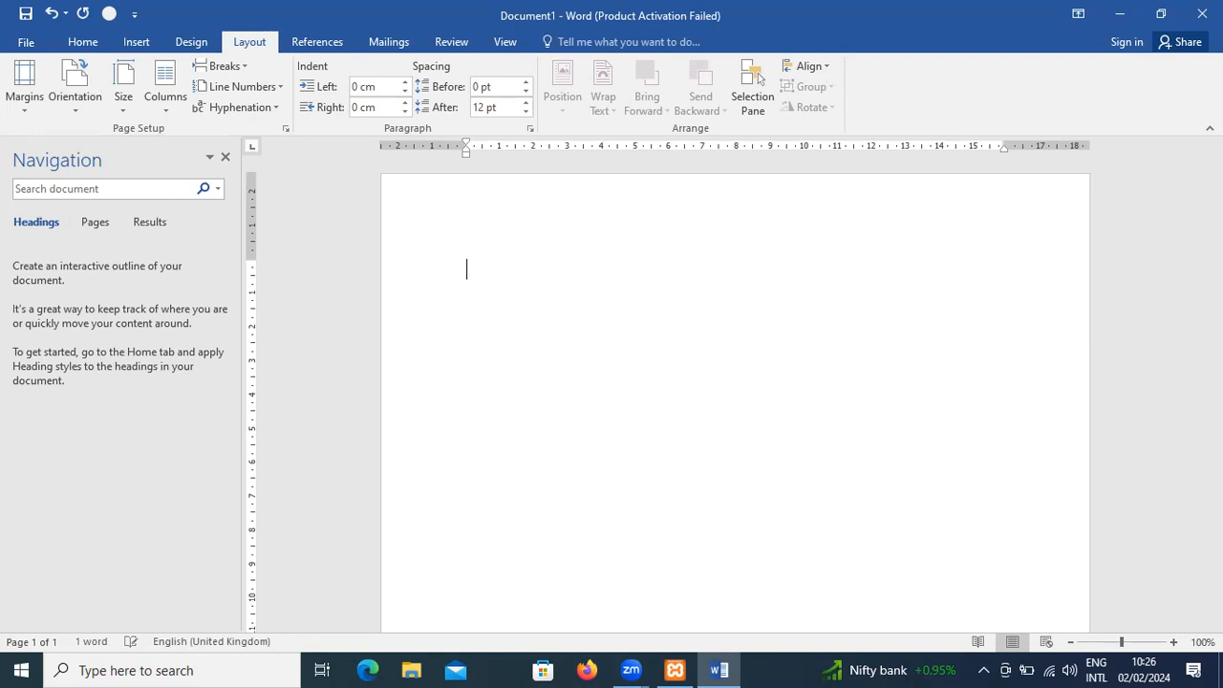
- Generate sample paragraphs with =rand(4,3) and select the whole document
{"action": "type", "text": "=rand(4,3)"}
{"action": "key", "text": "Return"}
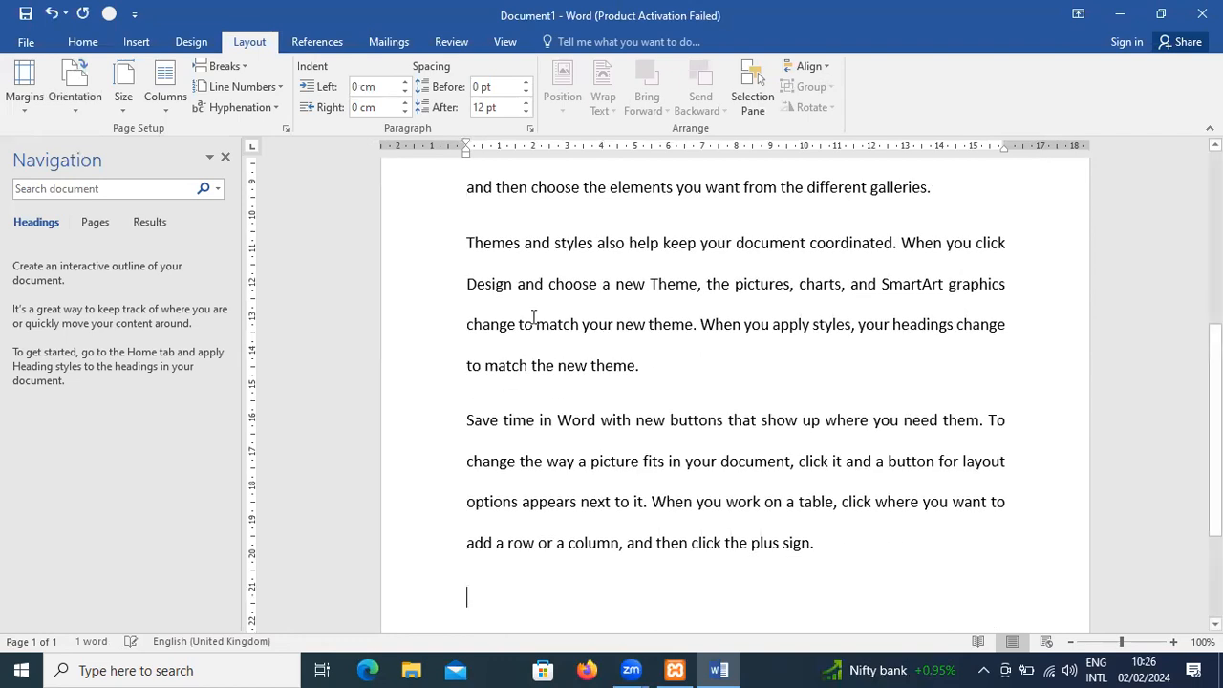
{"action": "scroll", "coordinate": [533, 316], "scroll_direction": "up", "scroll_amount": 5}
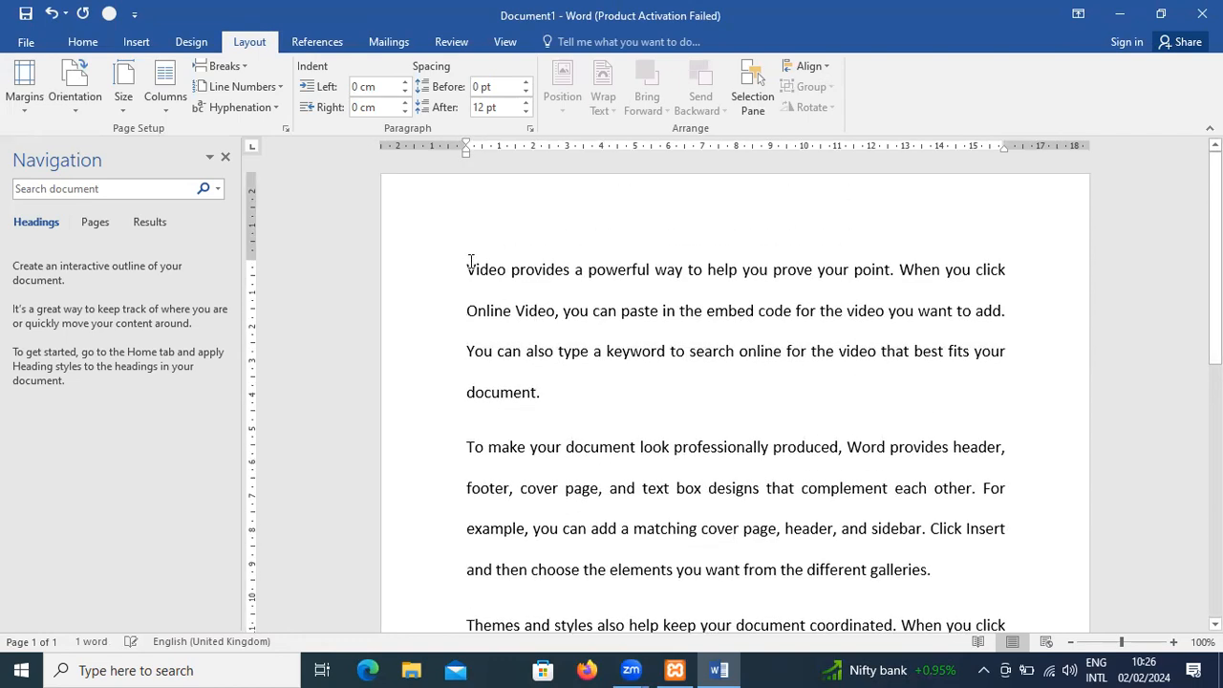
{"action": "key", "text": "ctrl+a"}
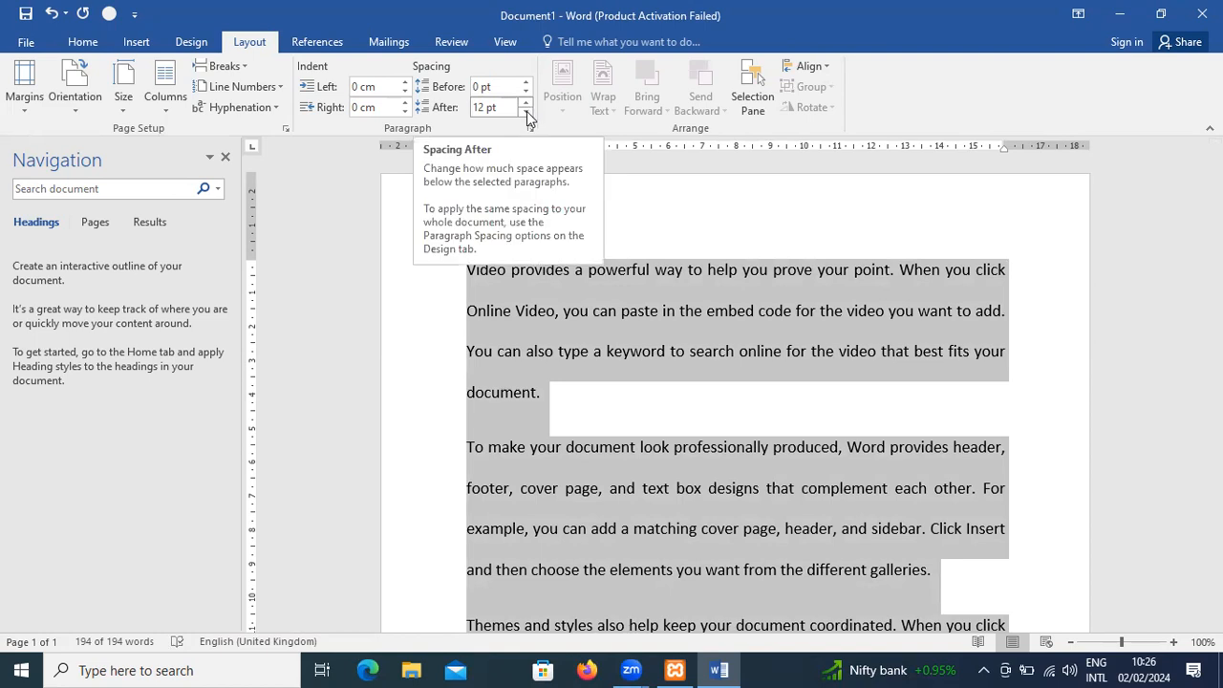
- Lower the spacing after the selected paragraphs to Auto, then raise it to 12 pt
{"action": "left_click", "coordinate": [526, 112]}
{"action": "left_click", "coordinate": [526, 112]}
{"action": "left_click", "coordinate": [527, 112]}
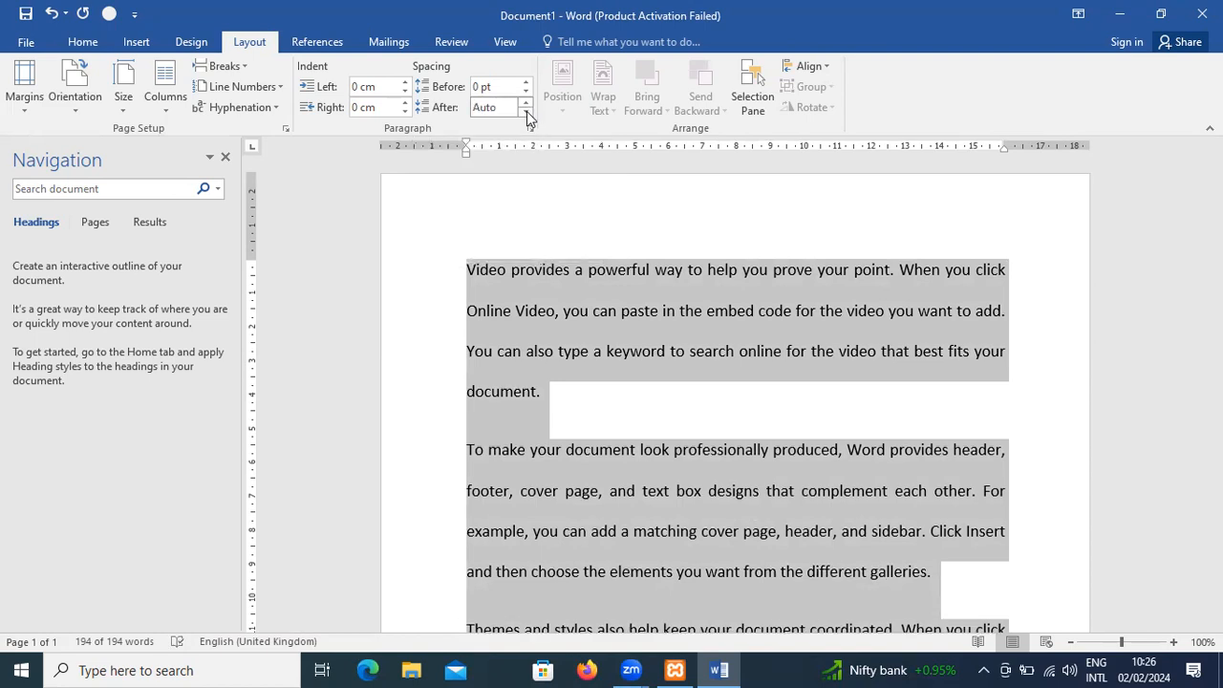
{"action": "left_click", "coordinate": [527, 104]}
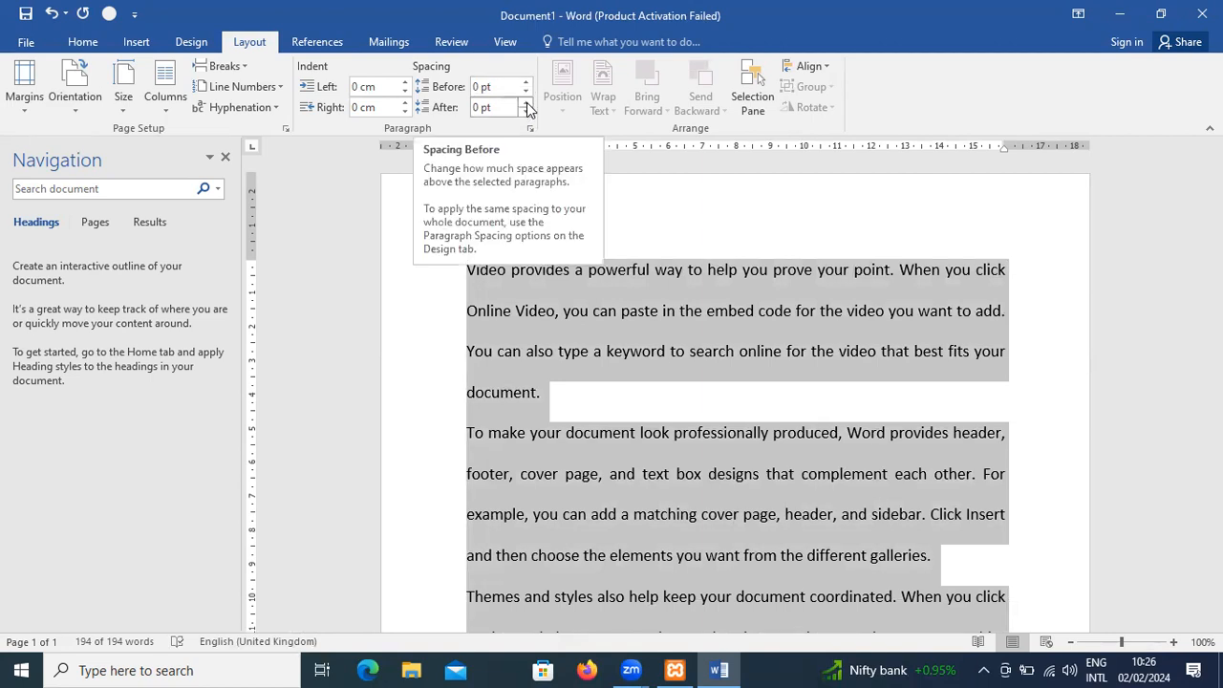
{"action": "left_click", "coordinate": [526, 104]}
{"action": "left_click", "coordinate": [527, 105]}
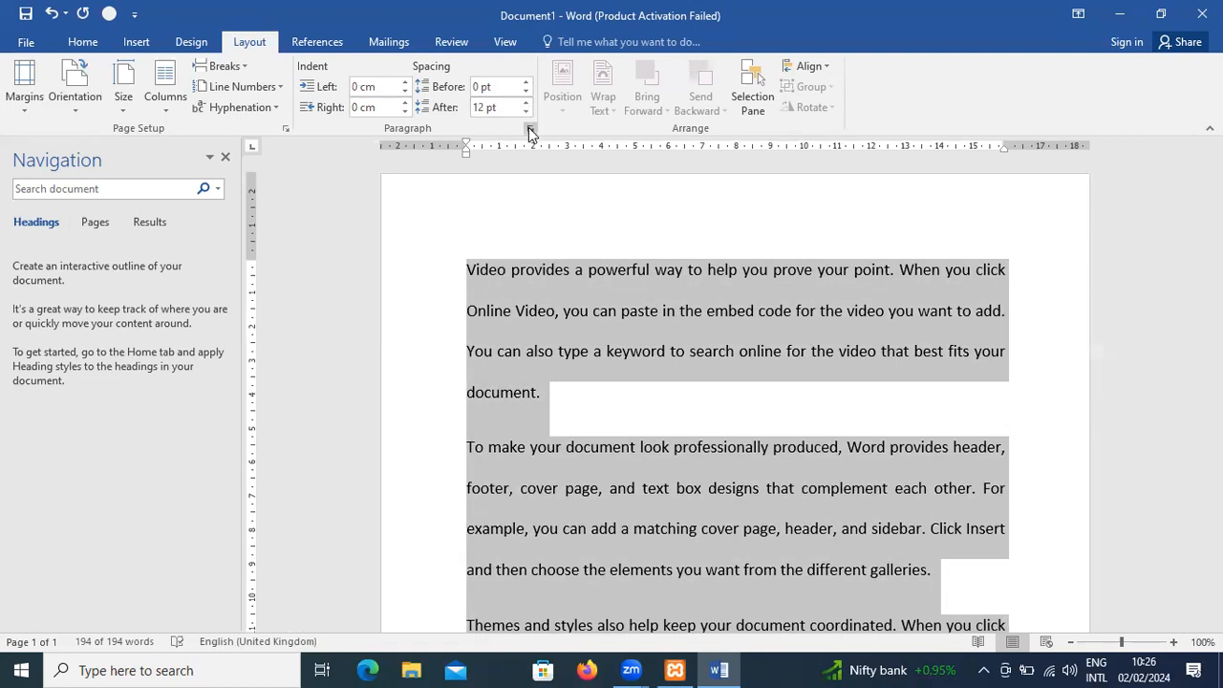
- Increase the spacing after the selected paragraphs to 72 pt
{"action": "left_click", "coordinate": [527, 102]}
{"action": "left_click", "coordinate": [527, 102]}
{"action": "left_click", "coordinate": [526, 103]}
{"action": "left_click", "coordinate": [527, 102]}
{"action": "left_click", "coordinate": [526, 102]}
{"action": "left_click", "coordinate": [527, 103]}
{"action": "left_click", "coordinate": [527, 102]}
{"action": "left_click", "coordinate": [526, 102]}
{"action": "left_click", "coordinate": [527, 102]}
{"action": "left_click", "coordinate": [527, 102]}
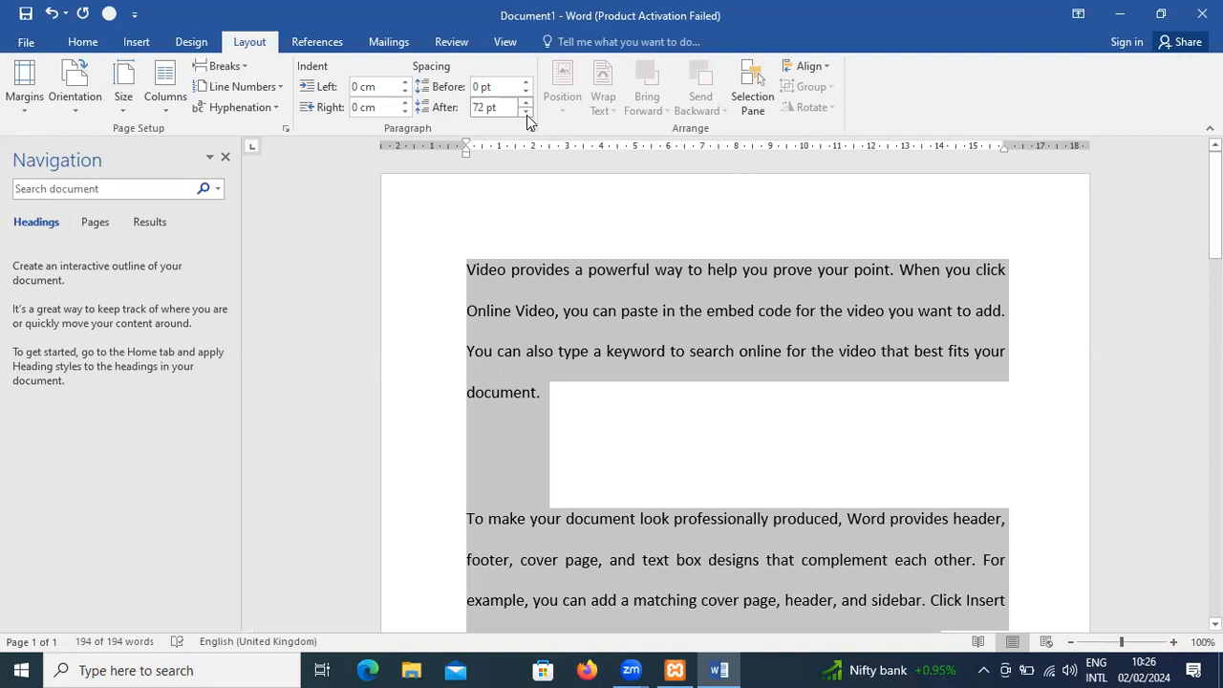
- Set the spacing after the selected paragraphs to 6 pt and the spacing before them to 6 pt
{"action": "left_click", "coordinate": [526, 111]}
{"action": "left_click", "coordinate": [527, 112]}
{"action": "left_click", "coordinate": [527, 112]}
{"action": "left_click", "coordinate": [527, 112]}
{"action": "left_click", "coordinate": [526, 111]}
{"action": "left_click", "coordinate": [527, 112]}
{"action": "left_click", "coordinate": [527, 112]}
{"action": "left_click", "coordinate": [527, 112]}
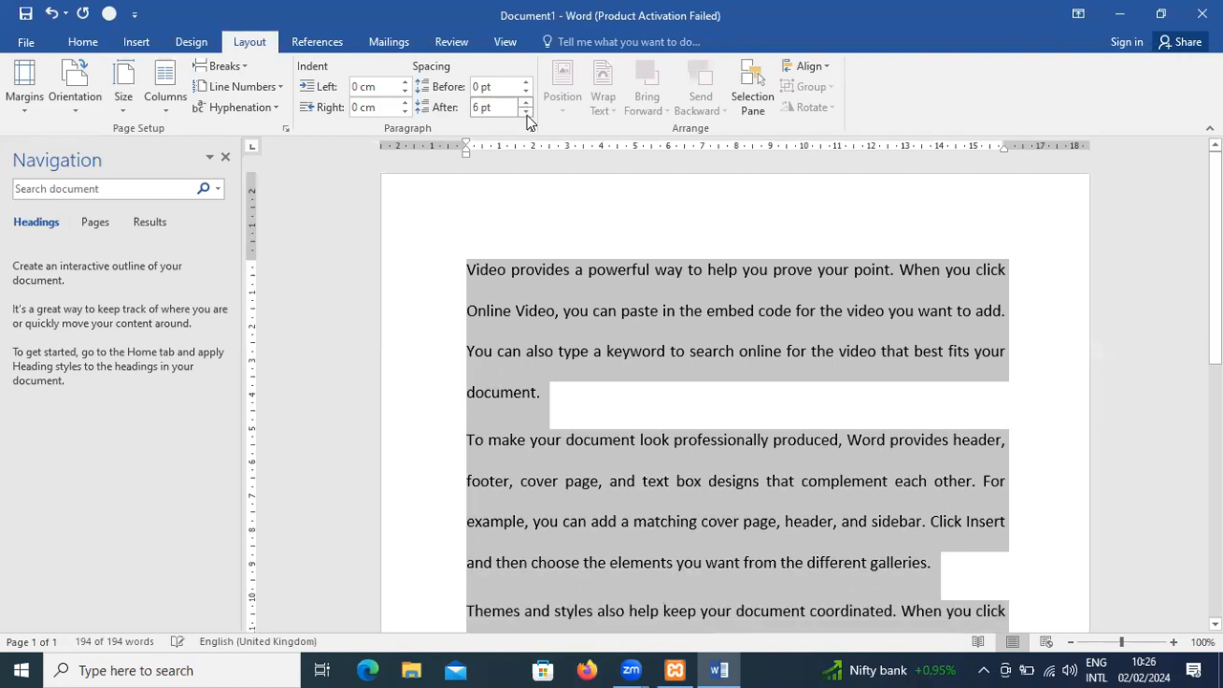
{"action": "left_click", "coordinate": [526, 82]}
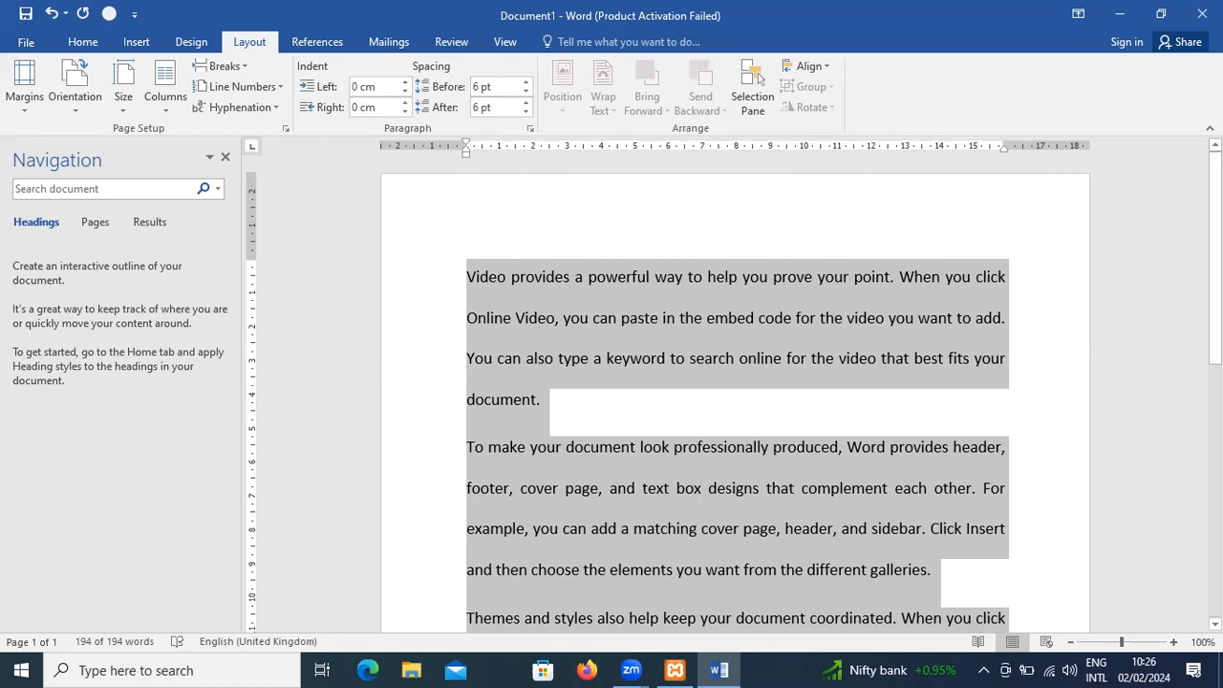
{"action": "left_click", "coordinate": [628, 316]}
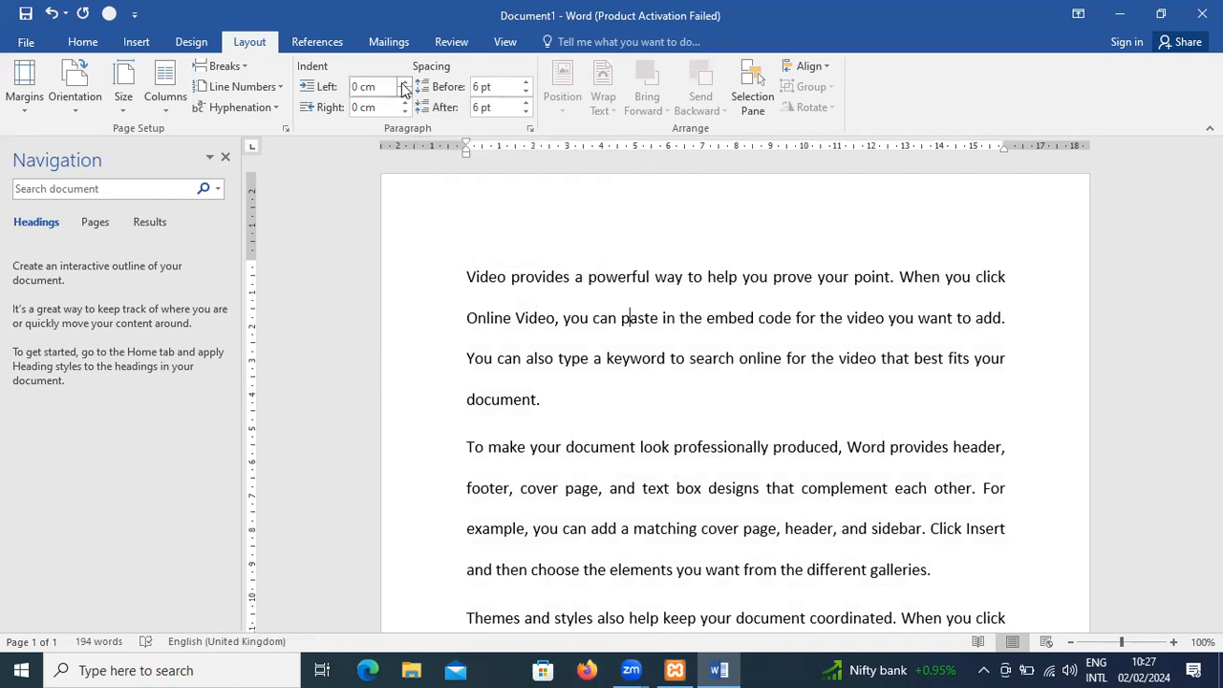
- Select the whole document and increase its left indent to 1.1 cm
{"action": "key", "text": "ctrl+a"}
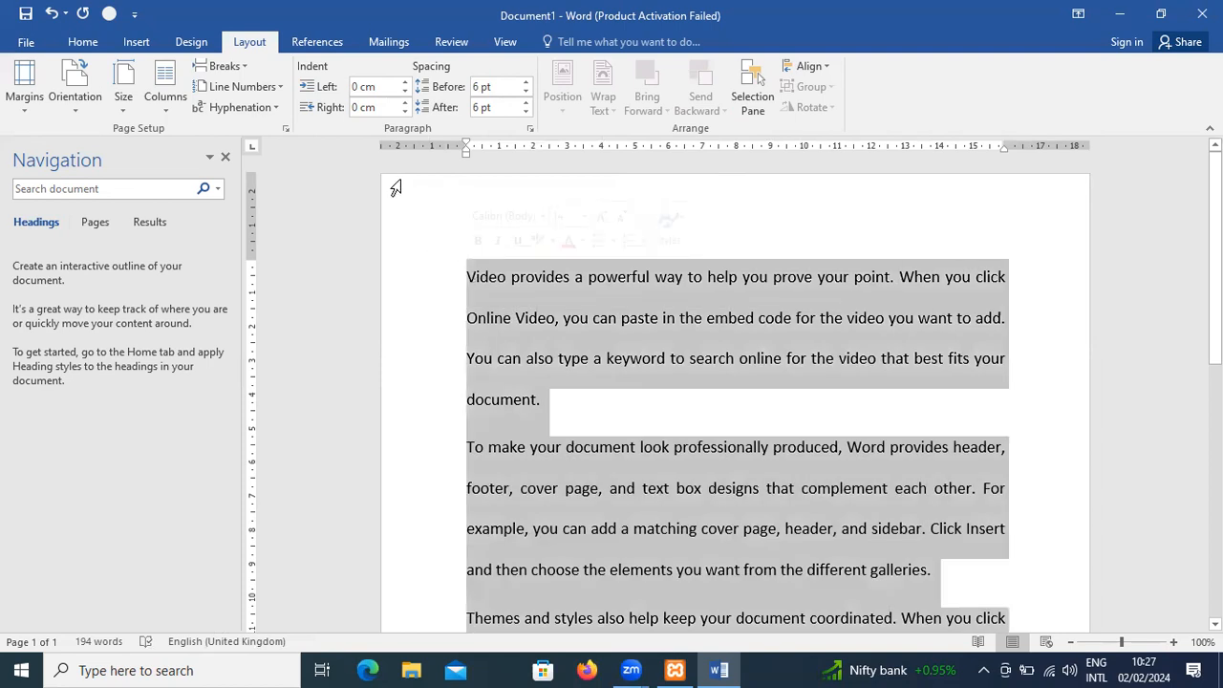
{"action": "left_click", "coordinate": [406, 83]}
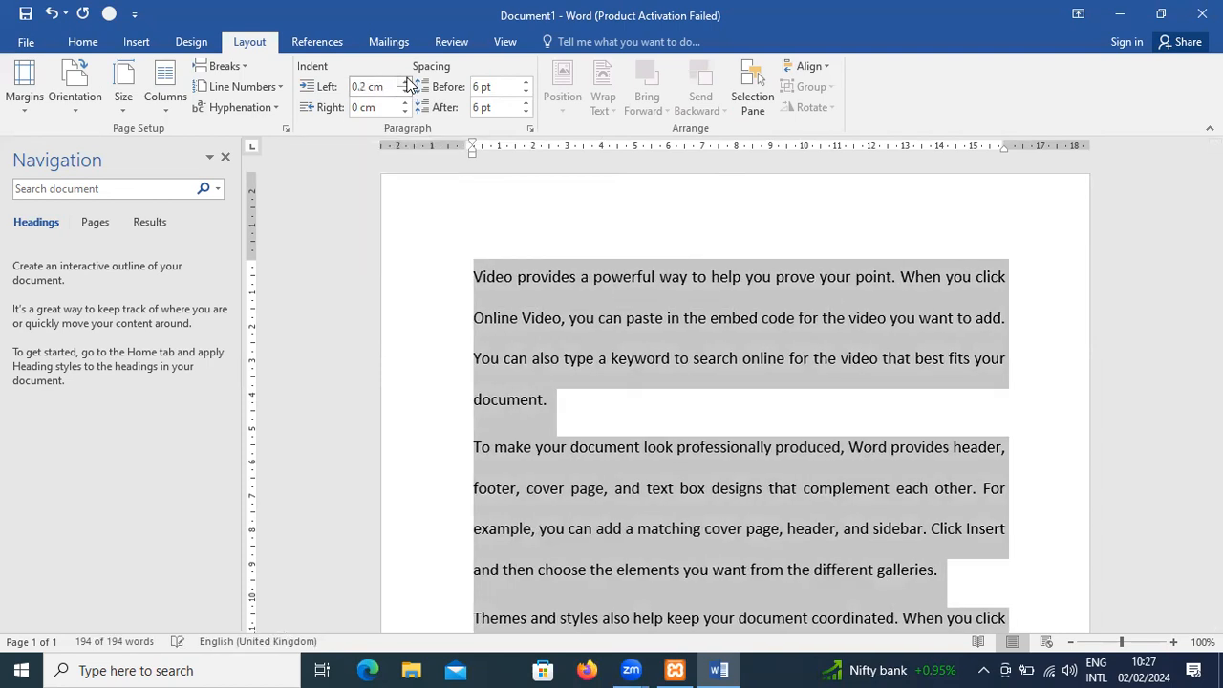
{"action": "left_click", "coordinate": [406, 82]}
{"action": "left_click", "coordinate": [405, 82]}
{"action": "left_click", "coordinate": [405, 83]}
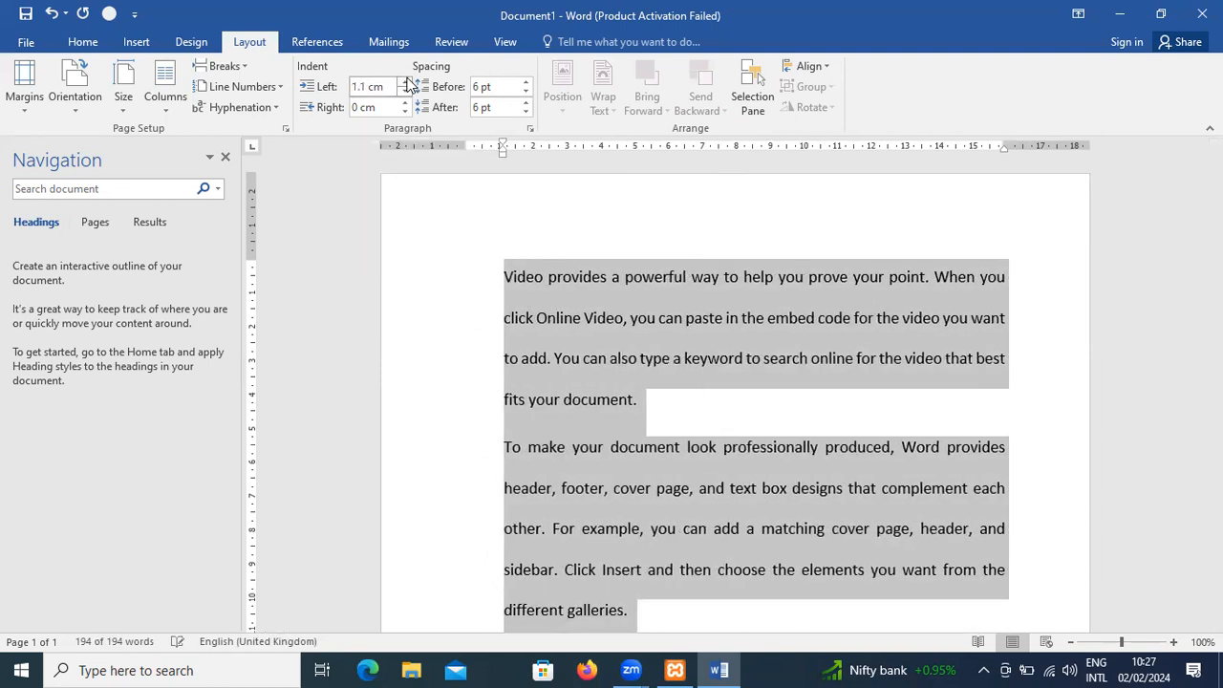
- Increase the left indent of all selected paragraphs to 2.2 cm
{"action": "left_click", "coordinate": [405, 82]}
{"action": "left_click", "coordinate": [406, 82]}
{"action": "left_click", "coordinate": [405, 82]}
{"action": "left_click", "coordinate": [406, 82]}
{"action": "left_click", "coordinate": [406, 82]}
{"action": "left_click", "coordinate": [406, 82]}
{"action": "left_click", "coordinate": [405, 83]}
{"action": "left_click", "coordinate": [406, 83]}
{"action": "left_click", "coordinate": [405, 82]}
{"action": "left_click", "coordinate": [406, 82]}
{"action": "left_click", "coordinate": [406, 82]}
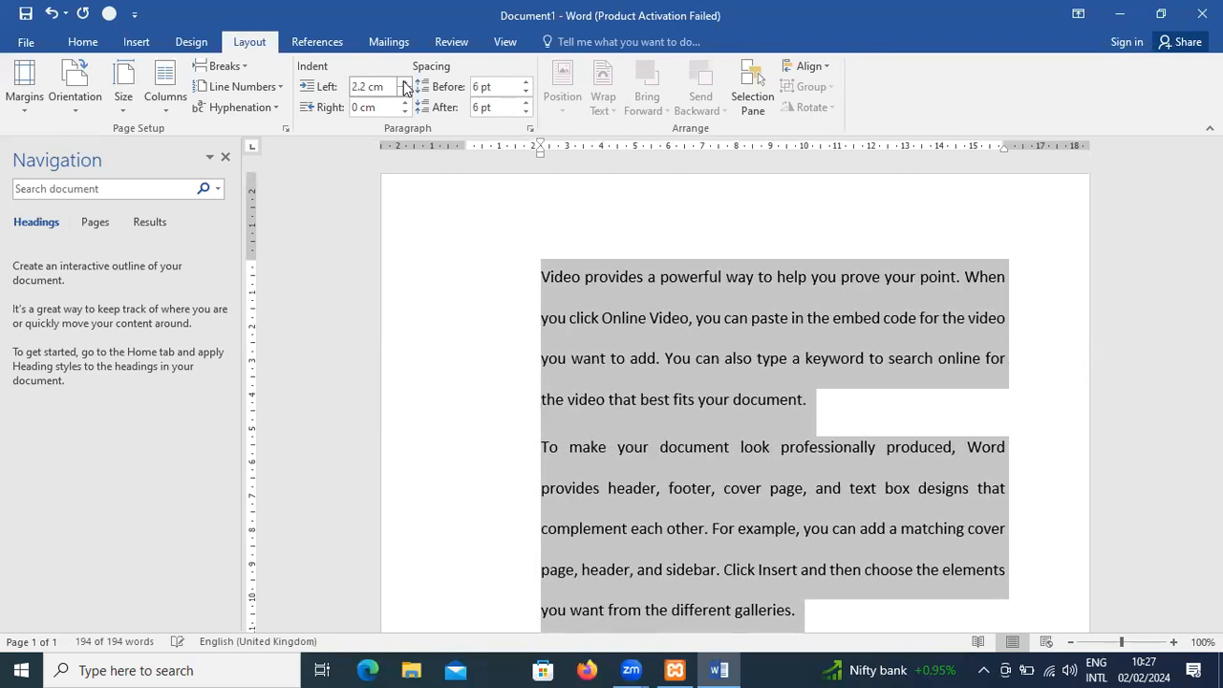
- Reduce the left indent of all selected paragraphs to 0 cm
{"action": "left_click", "coordinate": [405, 93]}
{"action": "left_click", "coordinate": [405, 92]}
{"action": "left_click", "coordinate": [405, 93]}
{"action": "left_click", "coordinate": [406, 92]}
{"action": "left_click", "coordinate": [406, 93]}
{"action": "left_click", "coordinate": [405, 93]}
{"action": "left_click", "coordinate": [405, 93]}
{"action": "left_click", "coordinate": [405, 93]}
{"action": "left_click", "coordinate": [406, 92]}
{"action": "left_click", "coordinate": [405, 93]}
{"action": "left_click", "coordinate": [405, 93]}
{"action": "left_click", "coordinate": [406, 93]}
{"action": "left_click", "coordinate": [405, 93]}
{"action": "left_click", "coordinate": [405, 92]}
{"action": "left_click", "coordinate": [405, 93]}
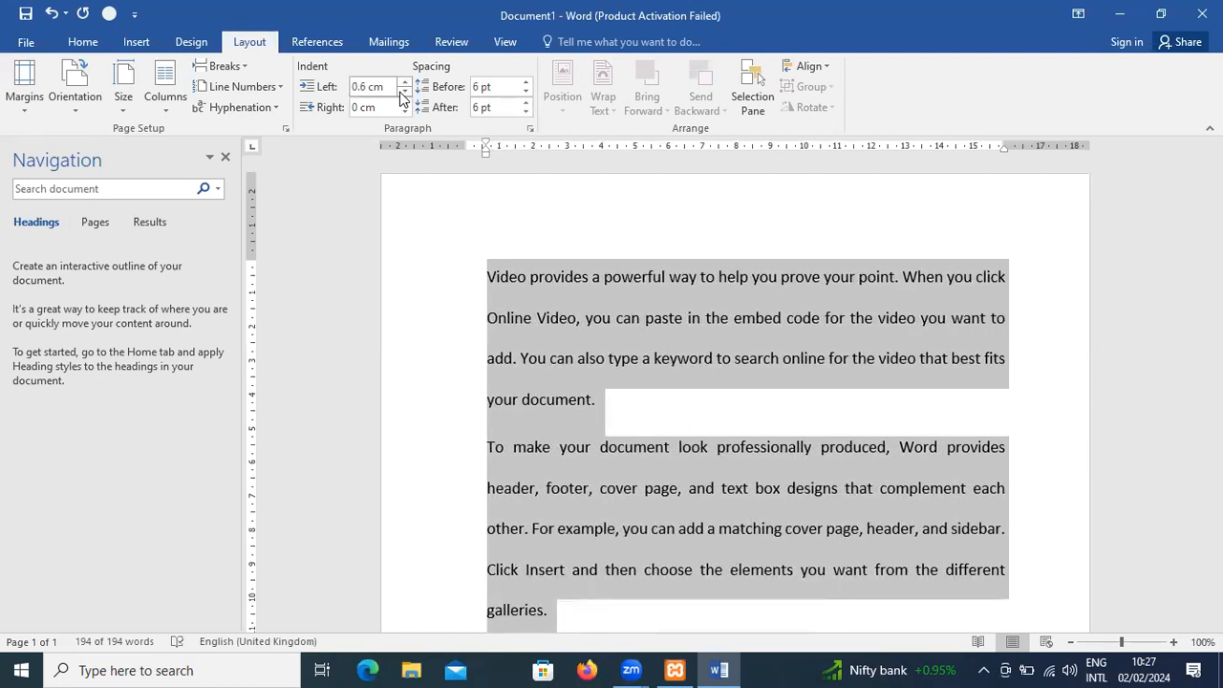
{"action": "left_click", "coordinate": [402, 93]}
{"action": "left_click", "coordinate": [402, 94]}
{"action": "left_click", "coordinate": [402, 94]}
{"action": "left_click", "coordinate": [402, 93]}
{"action": "left_click", "coordinate": [403, 94]}
{"action": "left_click", "coordinate": [402, 94]}
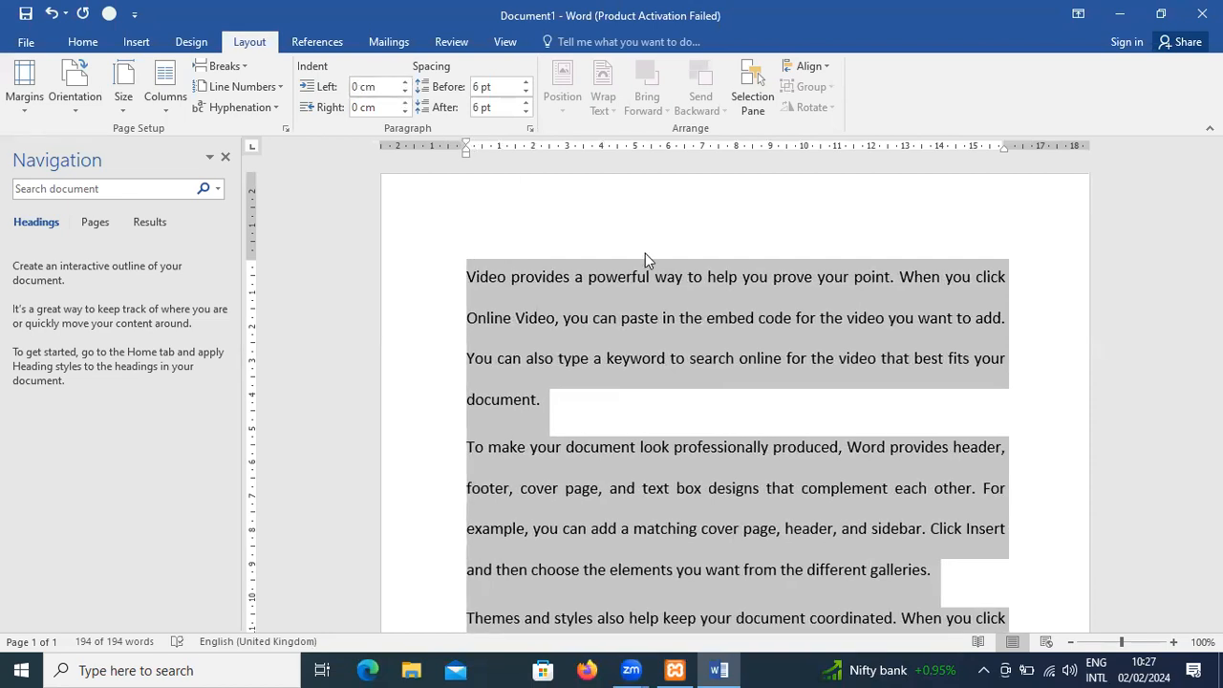
- Increase the right indent of all selected paragraphs to beyond 1.8 cm
{"action": "left_click", "coordinate": [405, 103]}
{"action": "left_click", "coordinate": [405, 104]}
{"action": "left_click", "coordinate": [405, 104]}
{"action": "left_click", "coordinate": [405, 104]}
{"action": "left_click", "coordinate": [405, 104]}
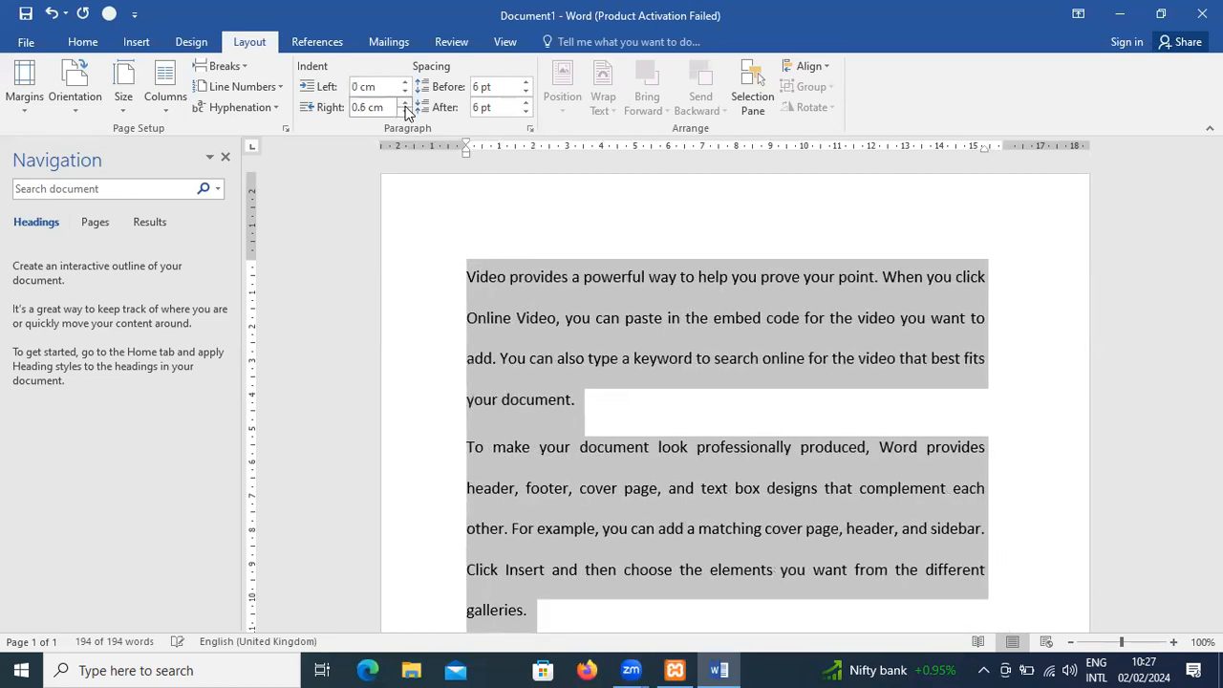
{"action": "left_click", "coordinate": [405, 105]}
{"action": "left_click", "coordinate": [406, 104]}
{"action": "left_click", "coordinate": [405, 104]}
{"action": "left_click", "coordinate": [405, 104]}
{"action": "left_click", "coordinate": [405, 104]}
{"action": "left_click", "coordinate": [405, 104]}
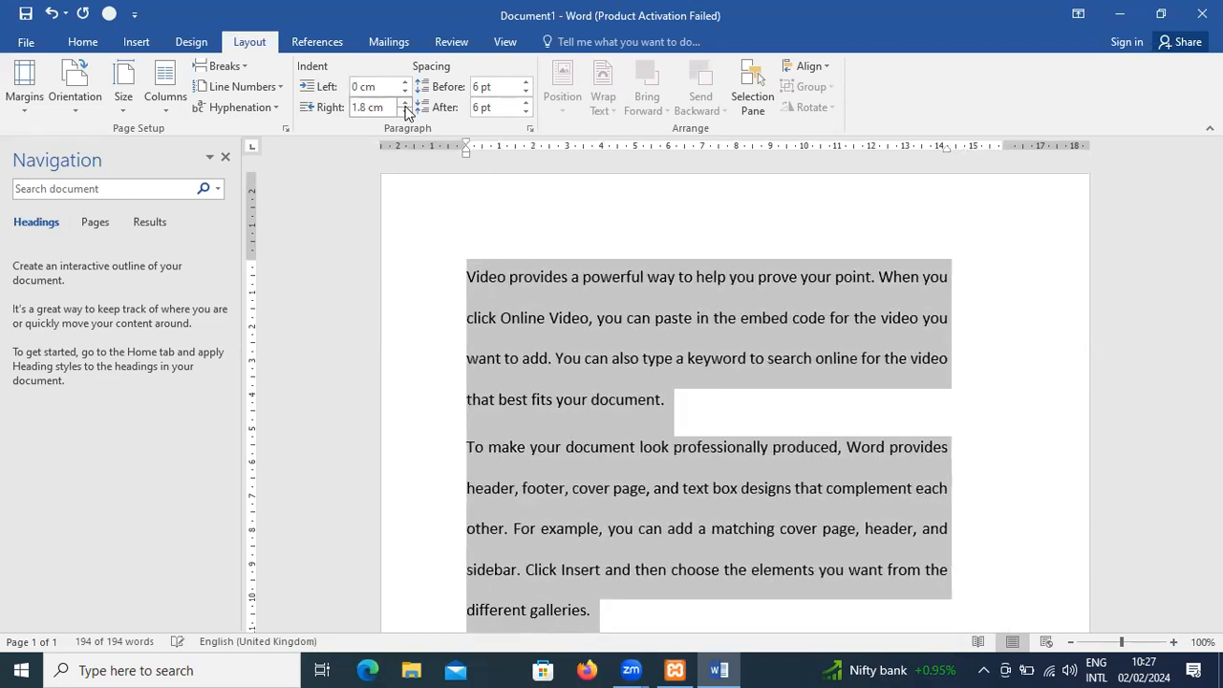
{"action": "left_click", "coordinate": [405, 104]}
{"action": "left_click", "coordinate": [405, 105]}
- Reduce the right indent of all selected paragraphs to 0.1 cm
{"action": "left_click", "coordinate": [406, 112]}
{"action": "left_click", "coordinate": [405, 111]}
{"action": "left_click", "coordinate": [405, 111]}
{"action": "left_click", "coordinate": [405, 112]}
{"action": "left_click", "coordinate": [405, 112]}
{"action": "left_click", "coordinate": [405, 112]}
{"action": "left_click", "coordinate": [405, 112]}
{"action": "left_click", "coordinate": [405, 112]}
{"action": "left_click", "coordinate": [405, 112]}
{"action": "left_click", "coordinate": [405, 112]}
{"action": "left_click", "coordinate": [405, 112]}
{"action": "left_click", "coordinate": [405, 112]}
{"action": "left_click", "coordinate": [405, 111]}
{"action": "left_click", "coordinate": [405, 112]}
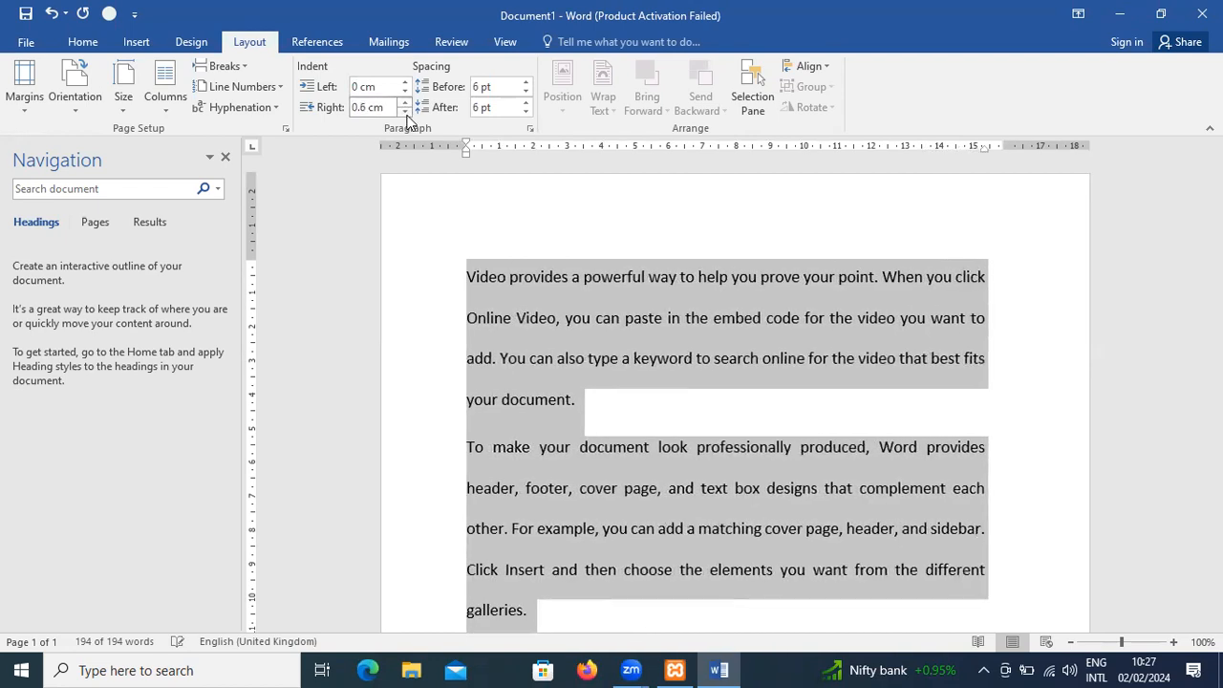
{"action": "left_click", "coordinate": [406, 111]}
{"action": "left_click", "coordinate": [406, 112]}
{"action": "left_click", "coordinate": [405, 112]}
{"action": "left_click", "coordinate": [405, 111]}
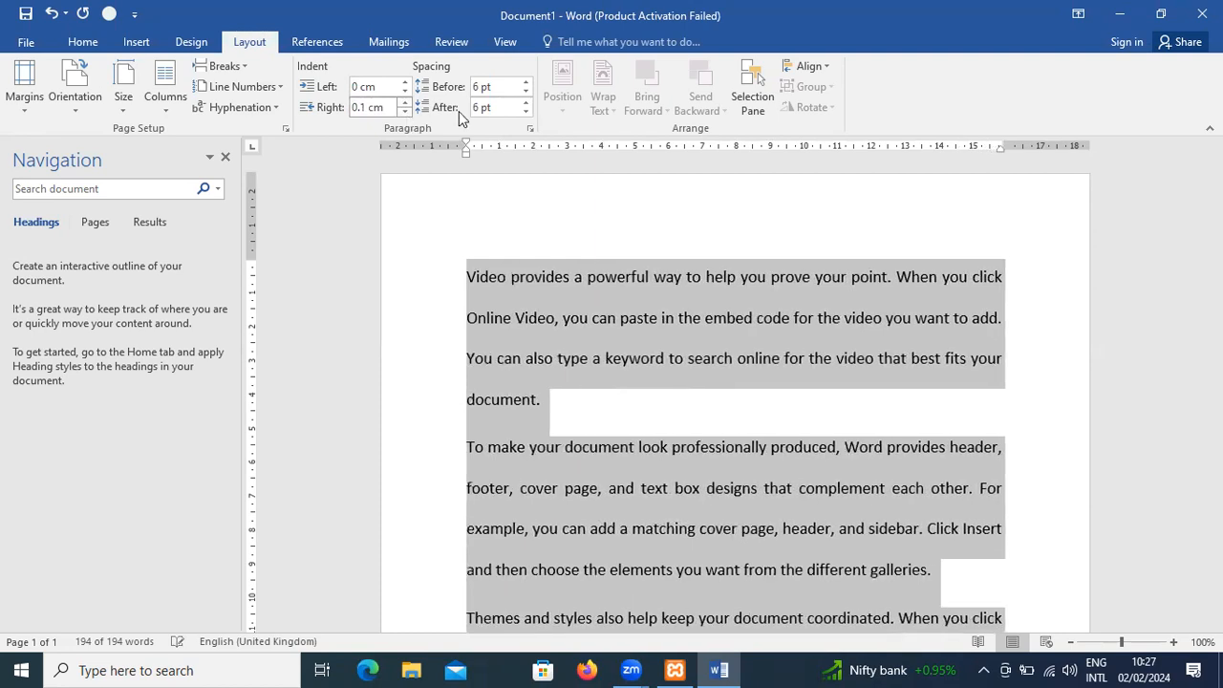
- Deselect the text and show the Selection pane for the document's objects
{"action": "left_click", "coordinate": [563, 212]}
{"action": "left_click", "coordinate": [755, 99]}
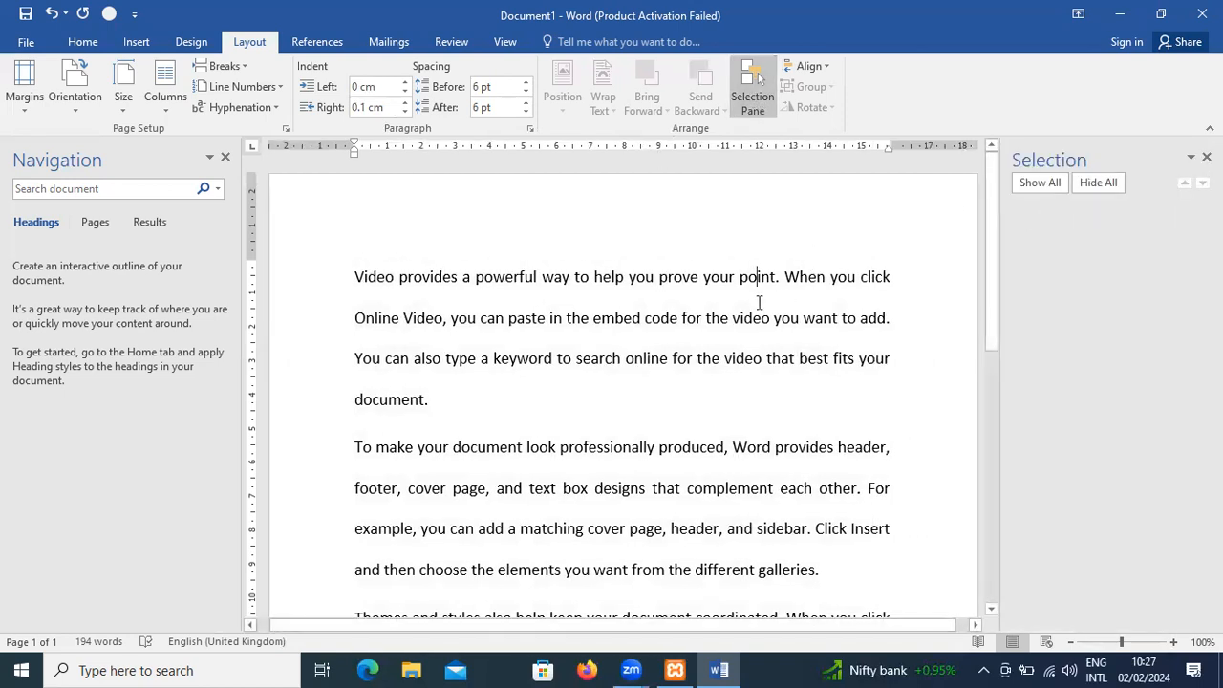
{"action": "key", "text": "ctrl+a"}
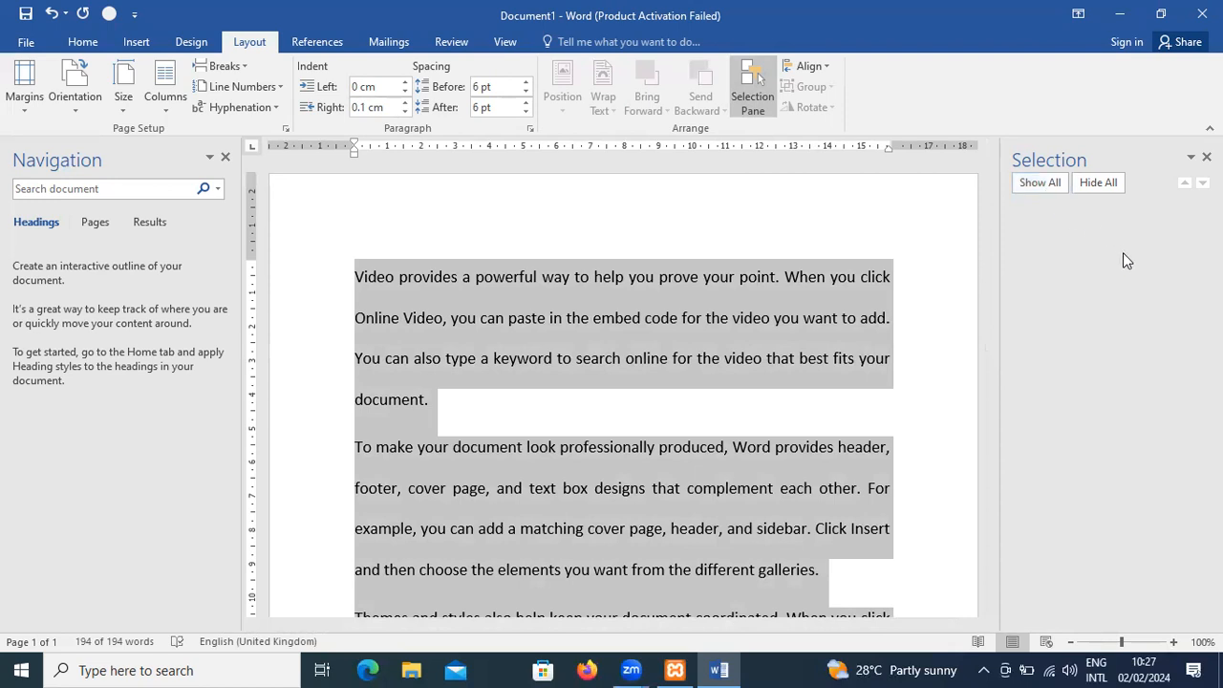
{"action": "left_click", "coordinate": [699, 346]}
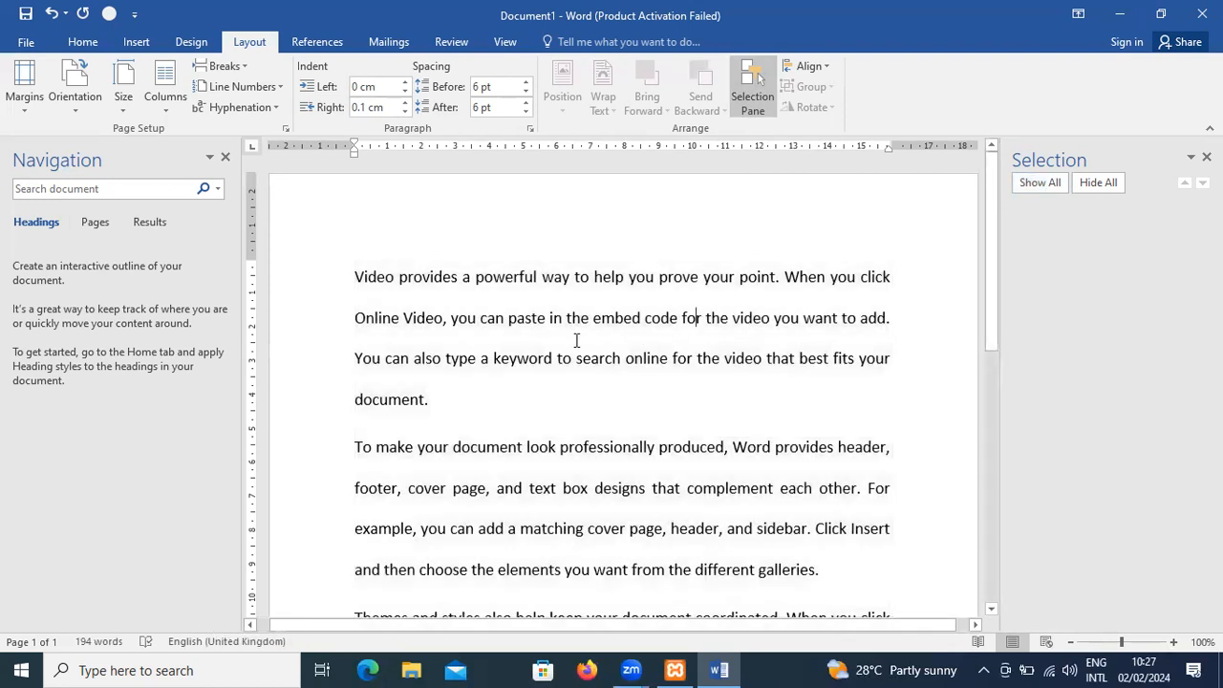
{"action": "key", "text": "ctrl+a"}
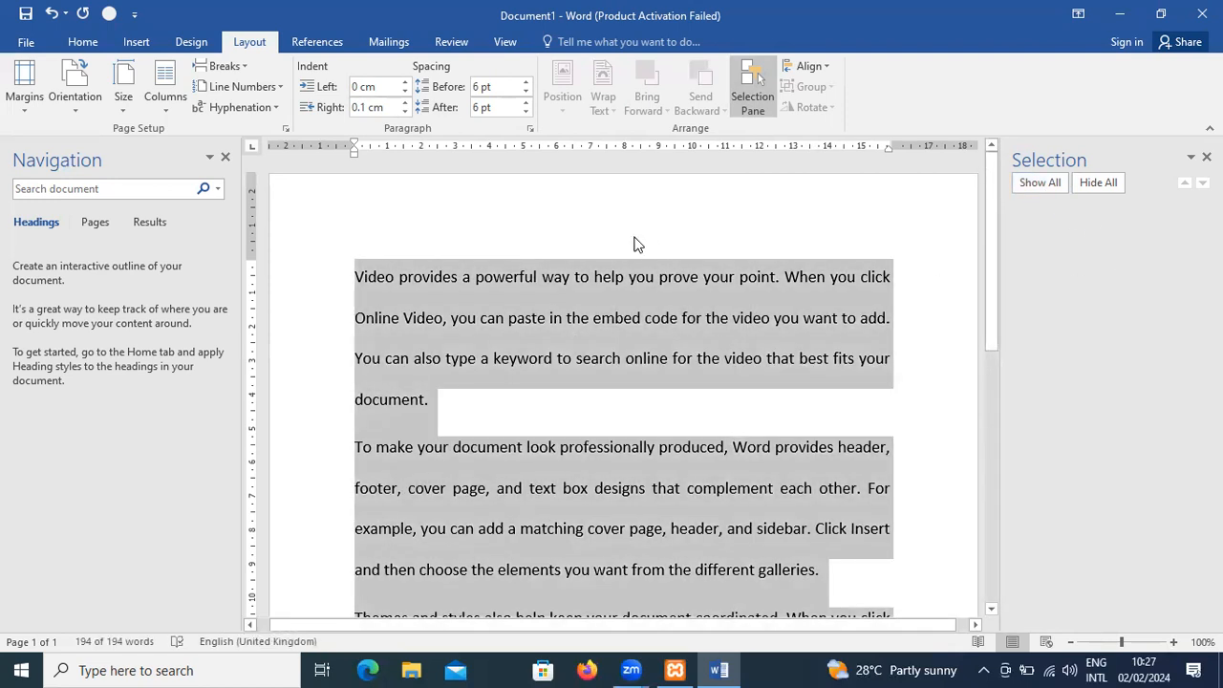
{"action": "key", "text": "ctrl+f"}
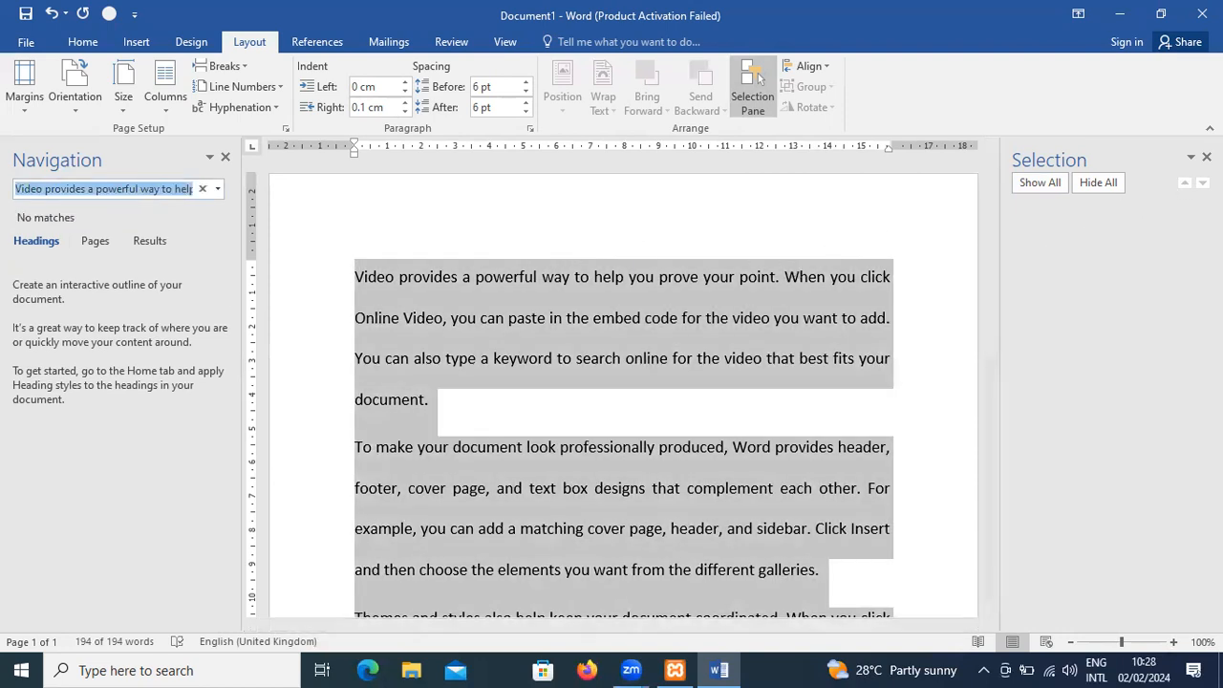
{"action": "left_click", "coordinate": [1201, 182]}
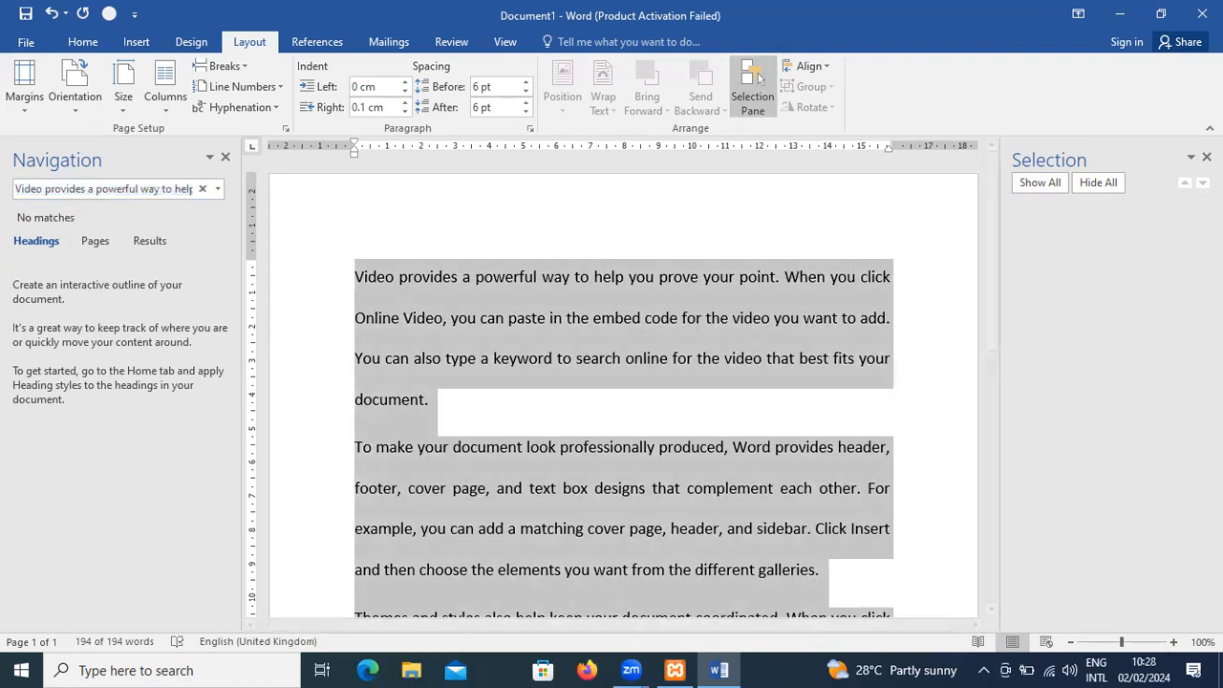
{"action": "left_click", "coordinate": [675, 282]}
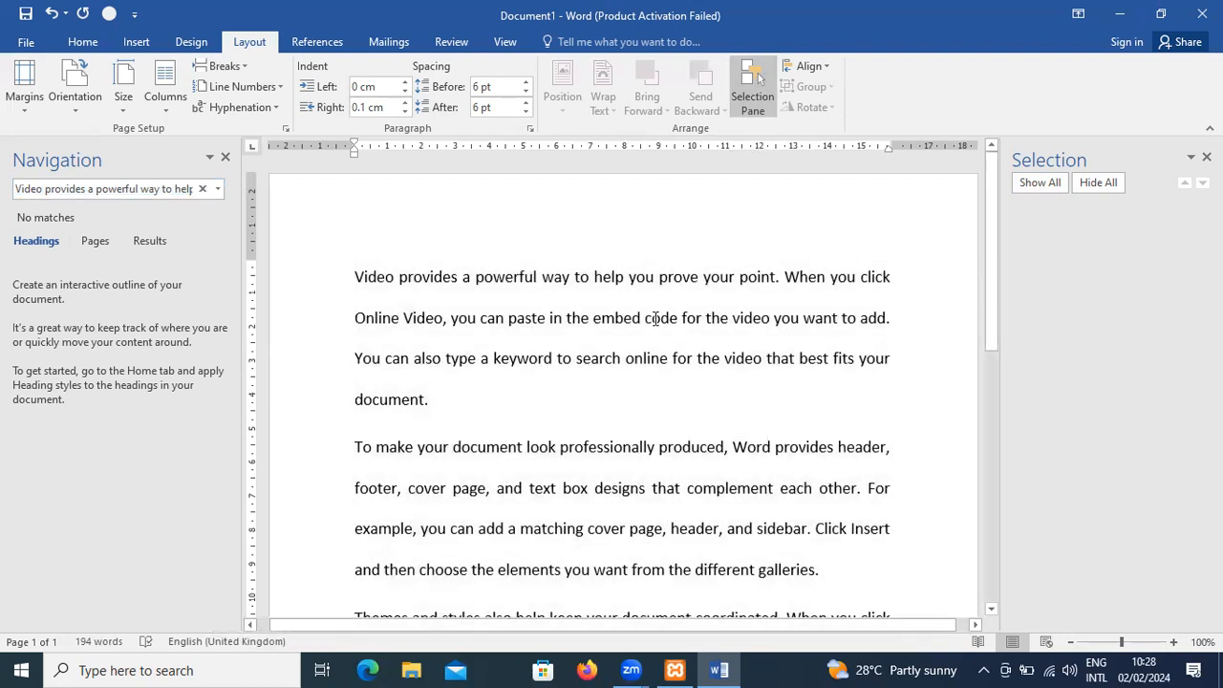
{"action": "key", "text": "ctrl+a"}
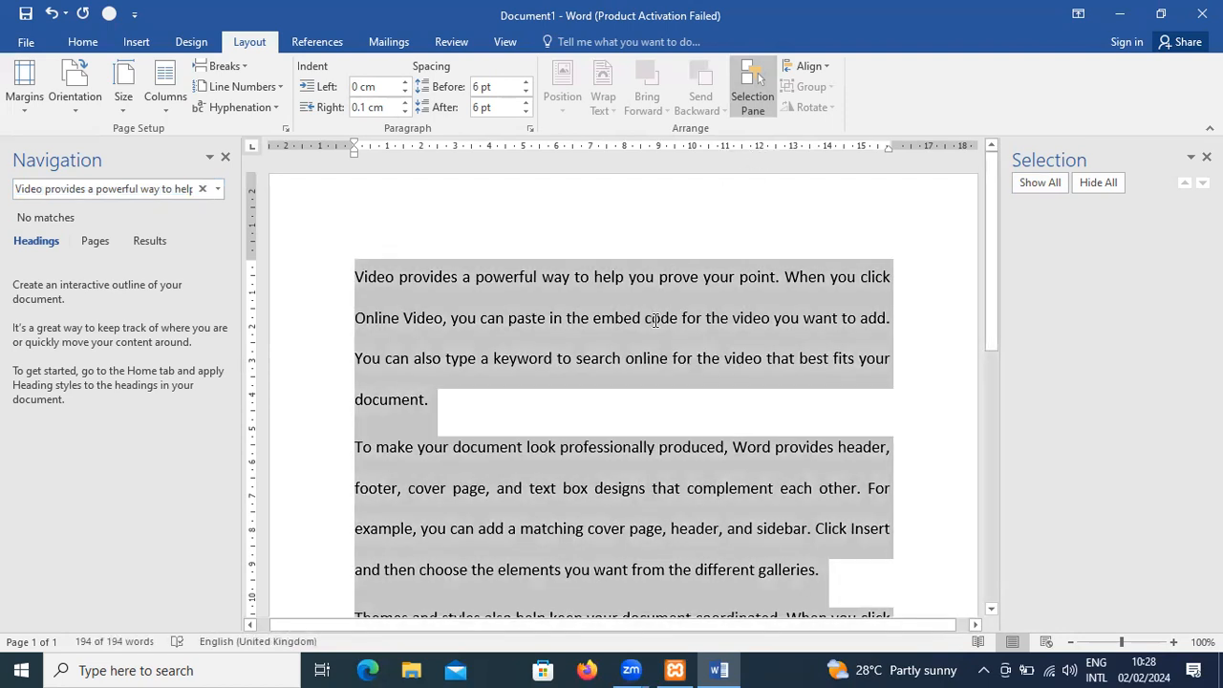
- Add an empty line after the first paragraph and draw a text box about 2.67 cm wide and 1.46 cm high there
{"action": "left_click", "coordinate": [682, 415]}
{"action": "key", "text": "Return"}
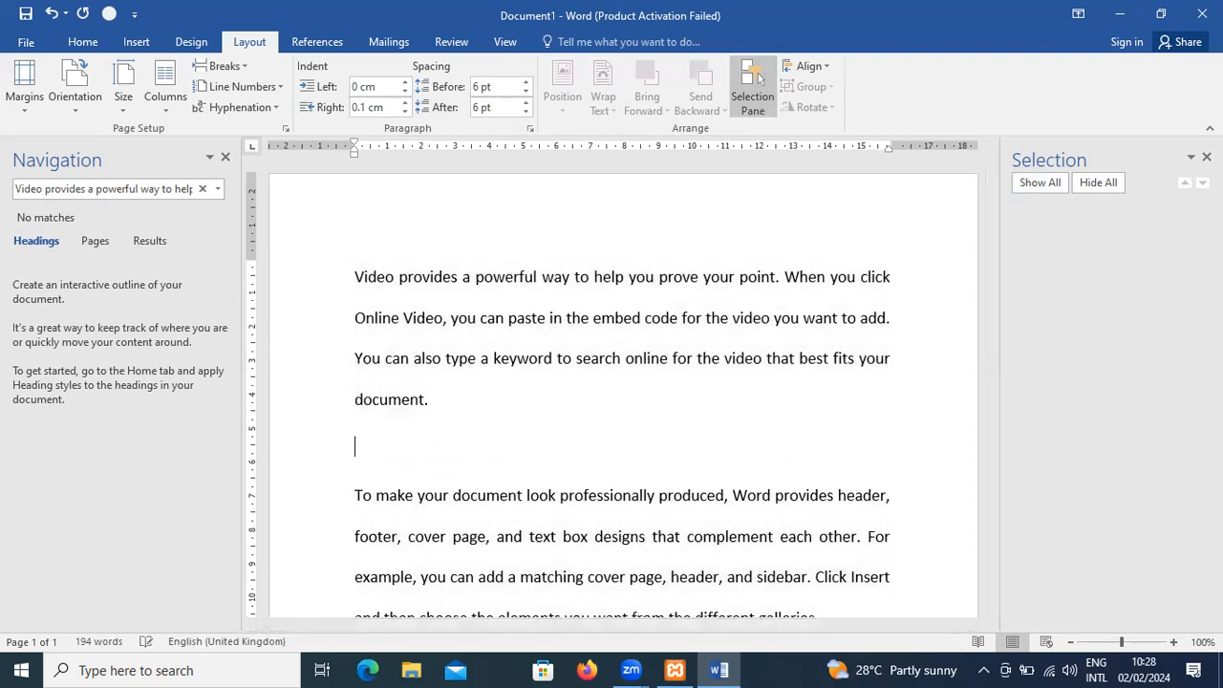
{"action": "left_click", "coordinate": [139, 42]}
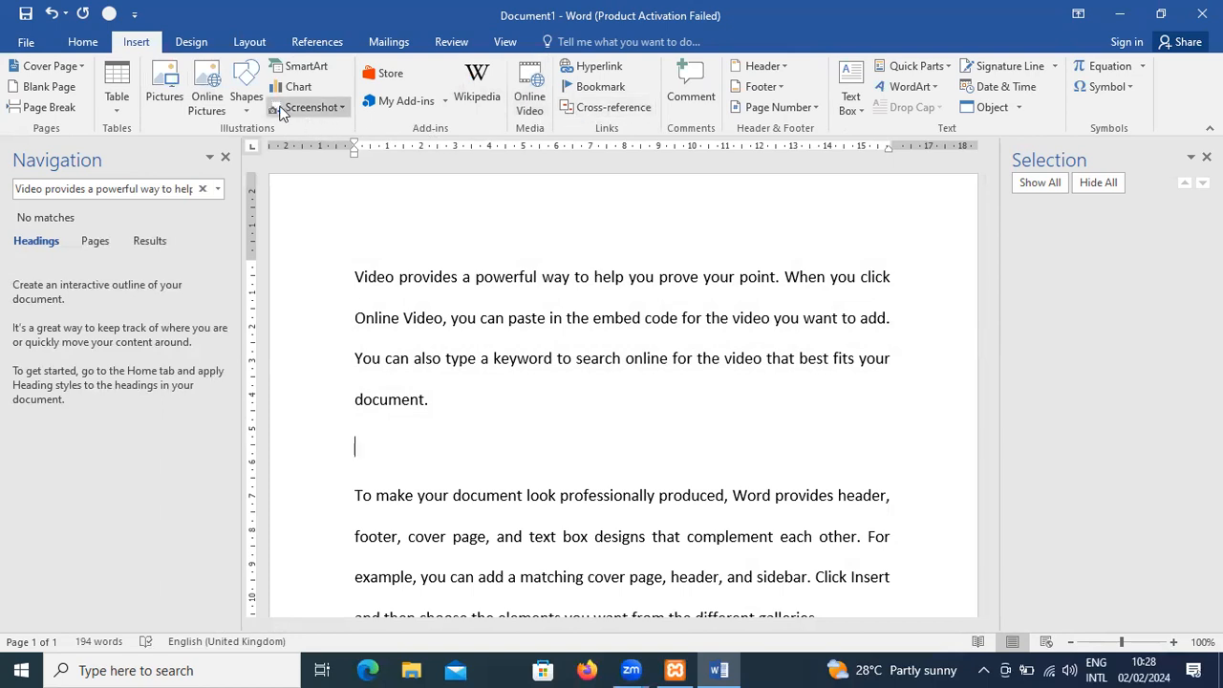
{"action": "left_click", "coordinate": [245, 109]}
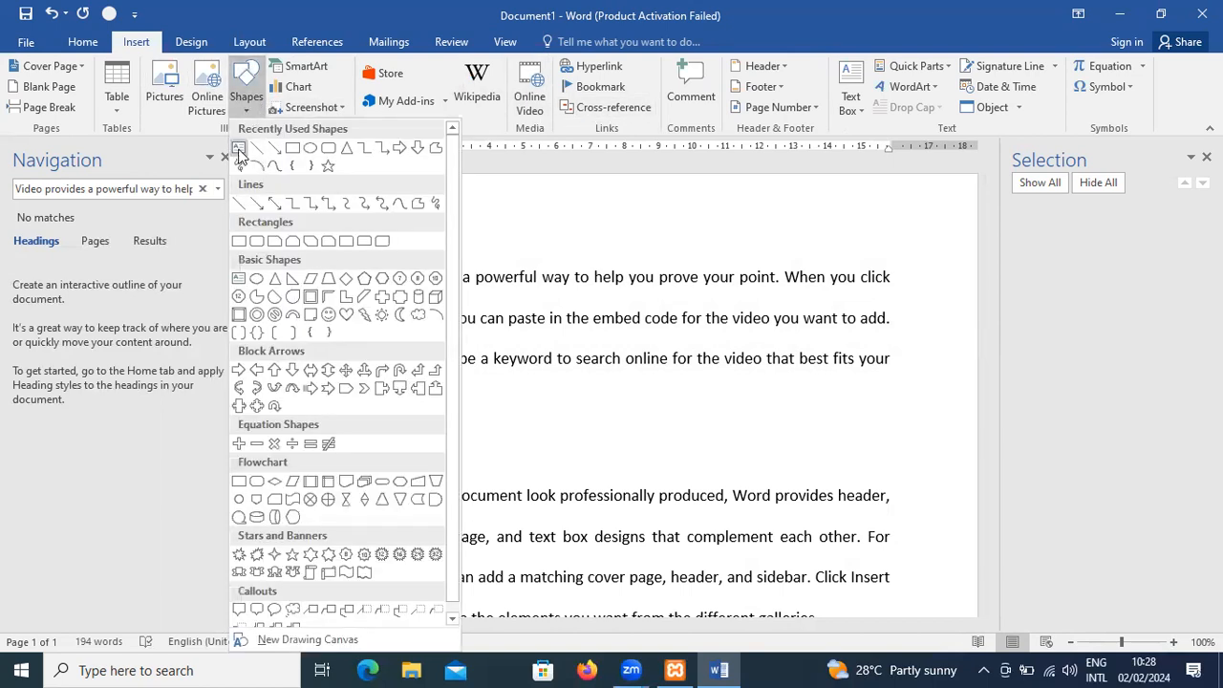
{"action": "left_click", "coordinate": [239, 152]}
{"action": "left_click_drag", "start_coordinate": [347, 418], "coordinate": [438, 469]}
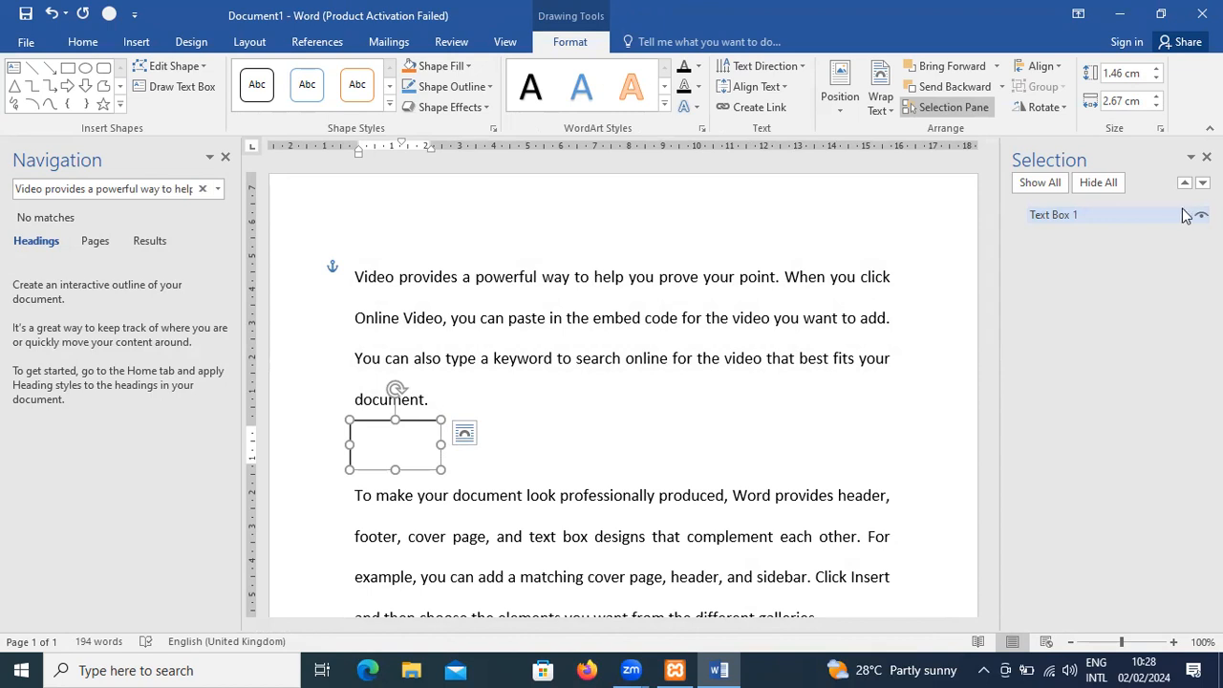
- Hide the text box using the Selection pane and make it visible again
{"action": "key", "text": "Escape"}
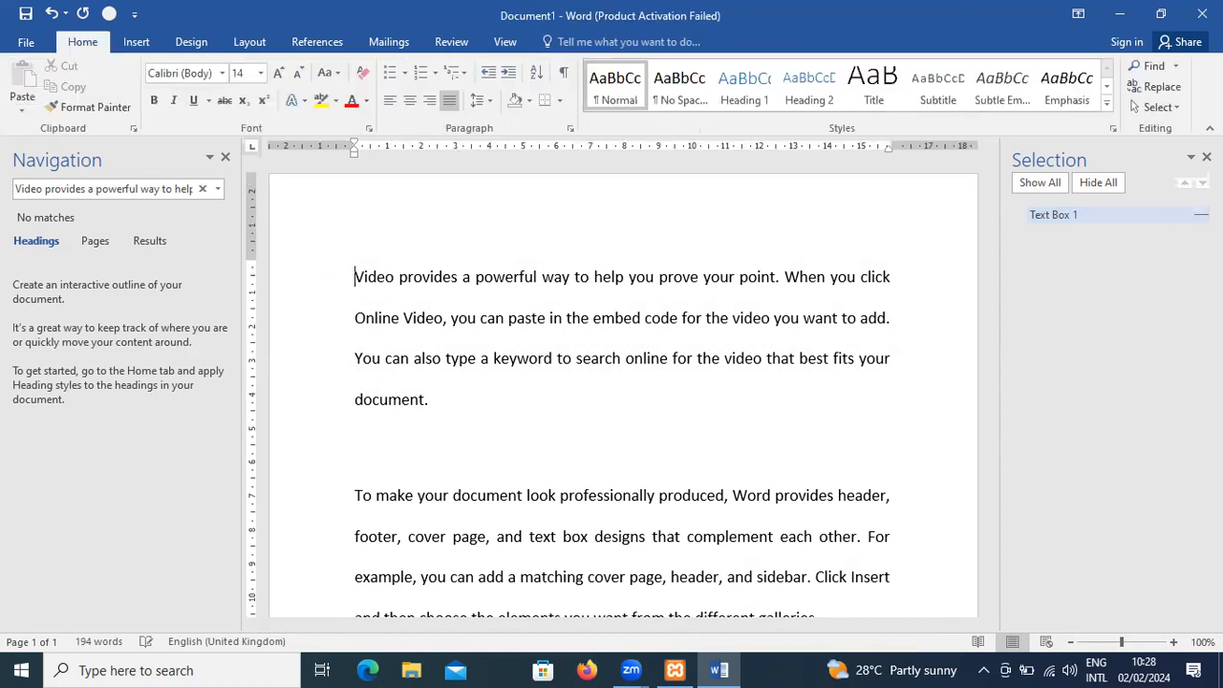
{"action": "left_click", "coordinate": [1201, 215]}
{"action": "left_click", "coordinate": [1202, 215]}
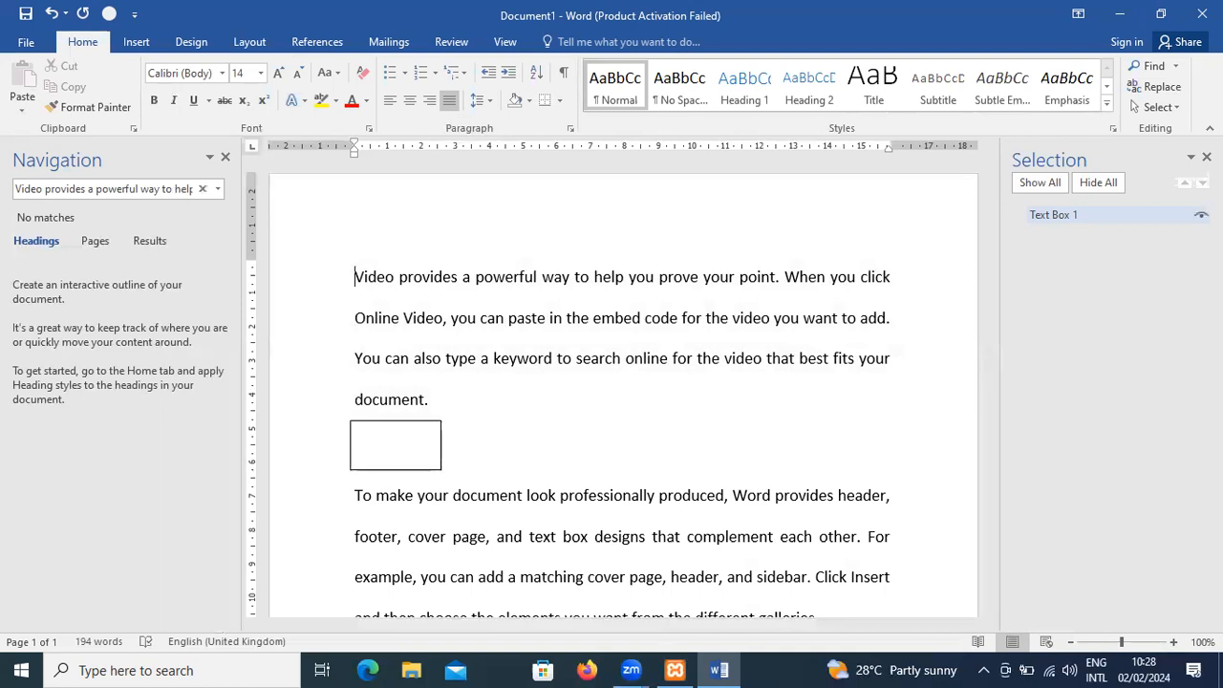
- Select the text box from the Selection pane and examine the alignment options available for it
{"action": "left_click", "coordinate": [1071, 215]}
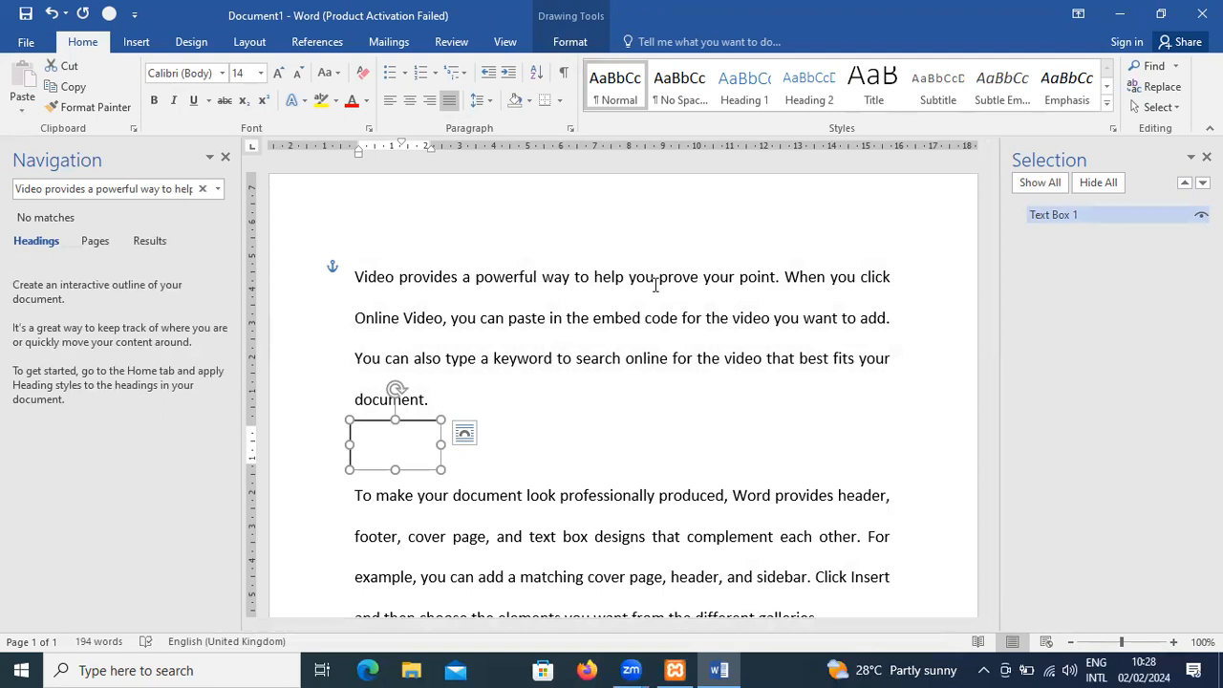
{"action": "left_click", "coordinate": [250, 44]}
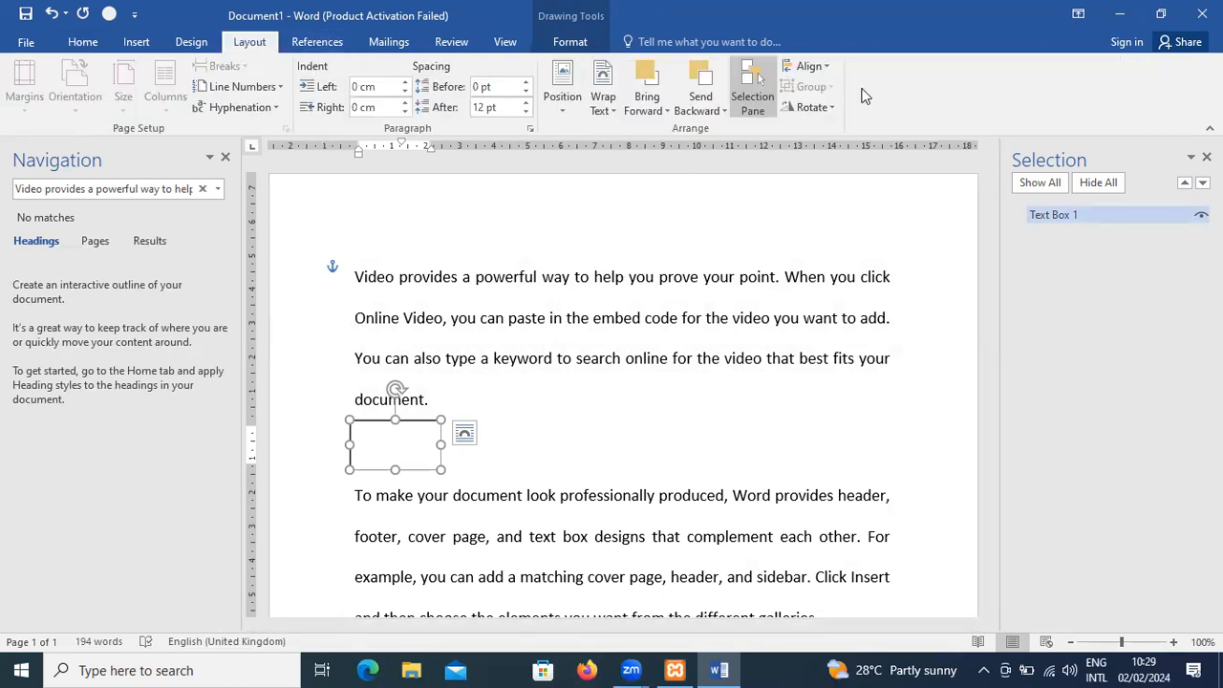
{"action": "left_click", "coordinate": [824, 66]}
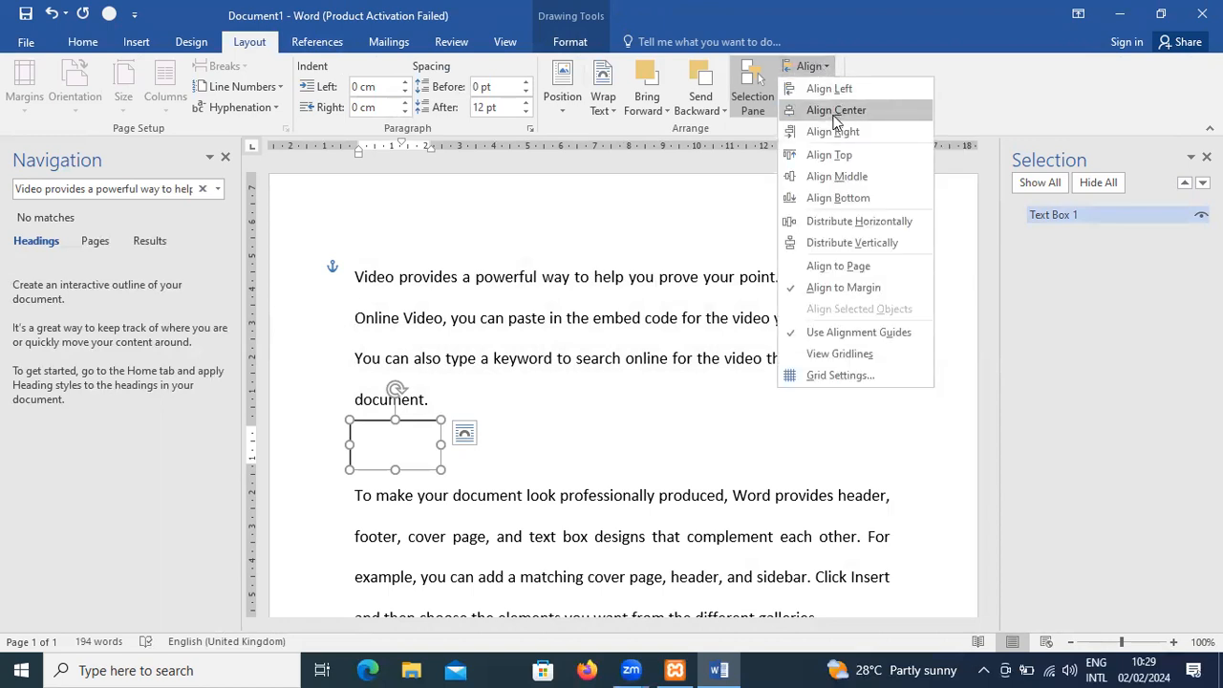
{"action": "left_click", "coordinate": [408, 297]}
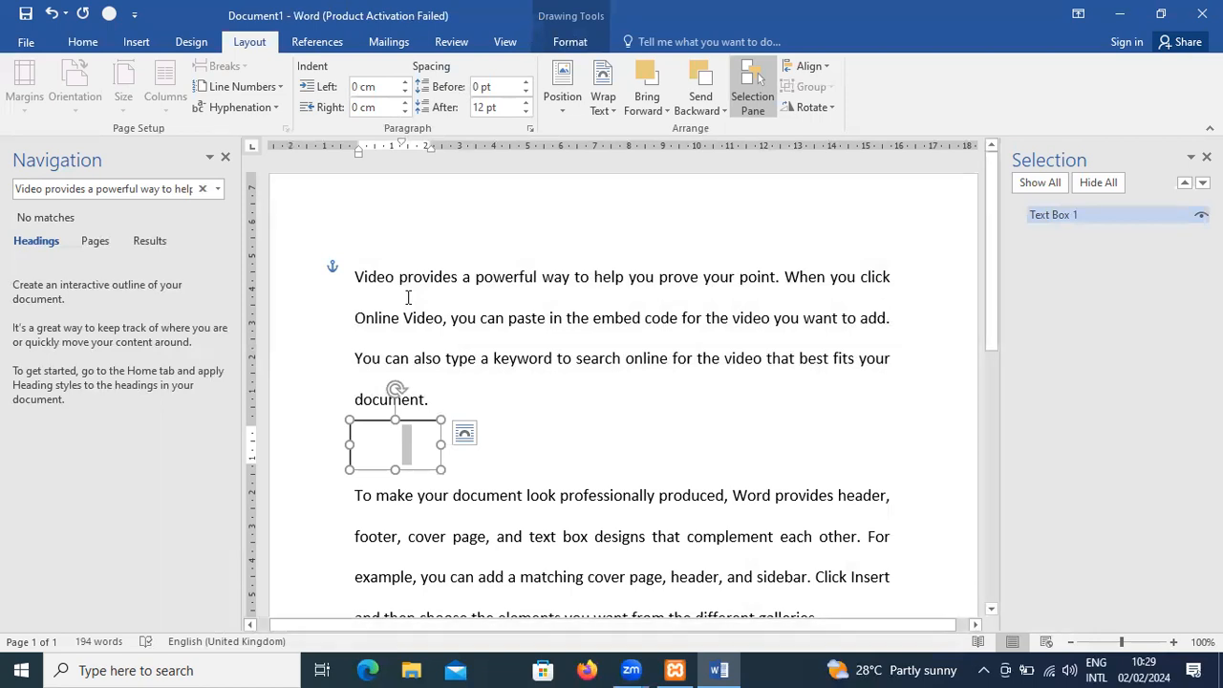
- Select the whole document and switch the object alignment reference to Align to Page
{"action": "left_click", "coordinate": [408, 297]}
{"action": "key", "text": "ctrl+a"}
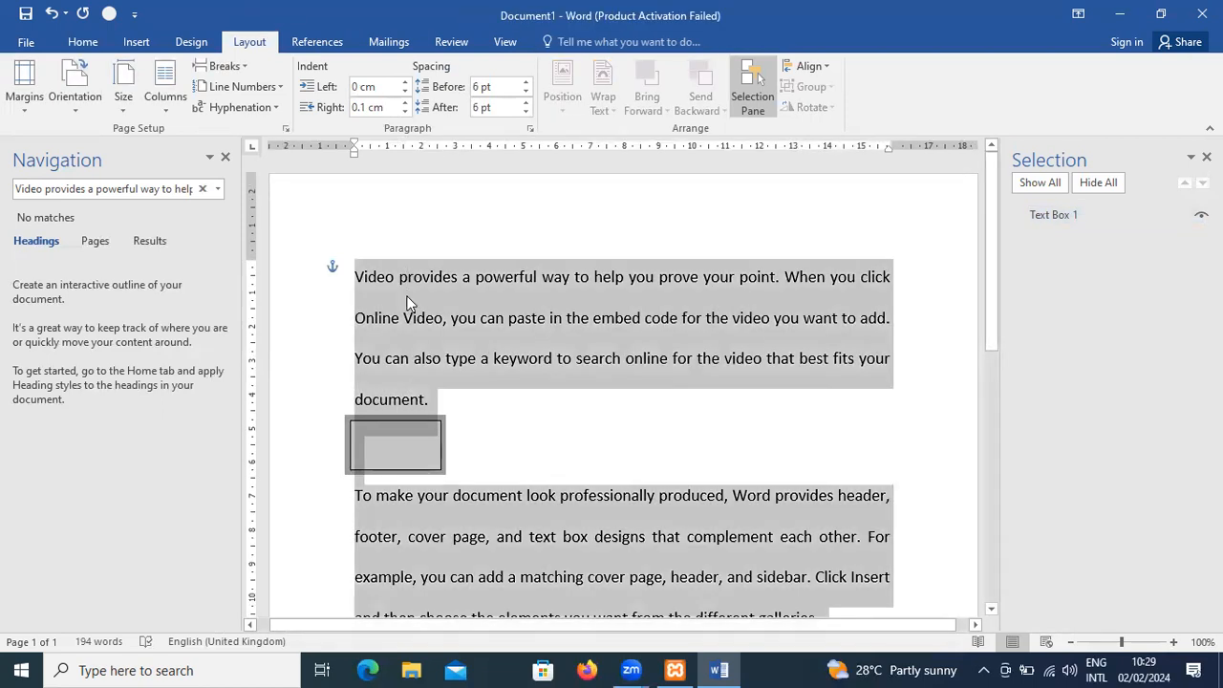
{"action": "left_click", "coordinate": [826, 66]}
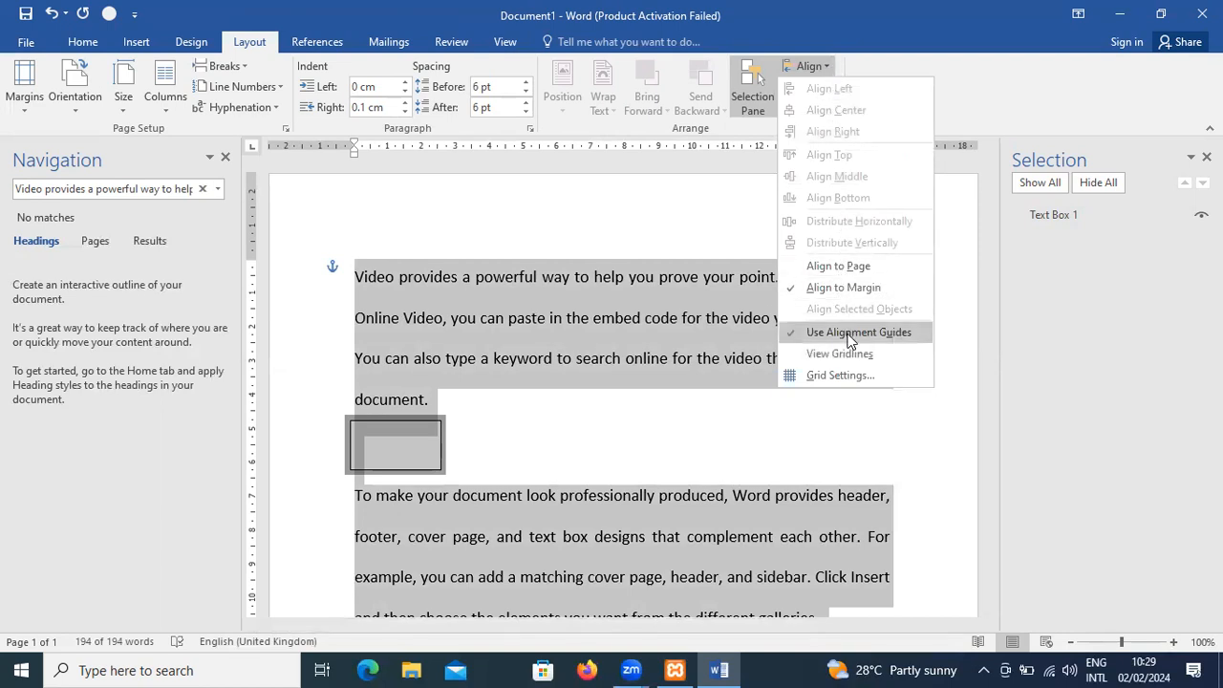
{"action": "left_click", "coordinate": [848, 270]}
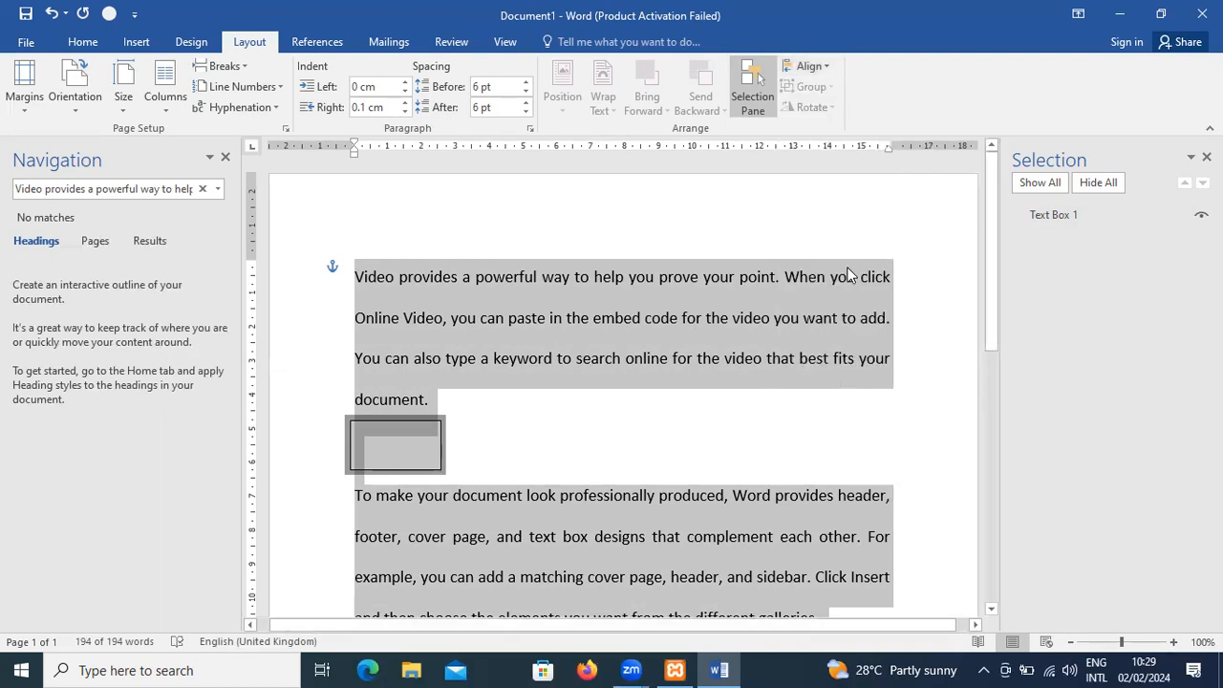
{"action": "left_click", "coordinate": [828, 67]}
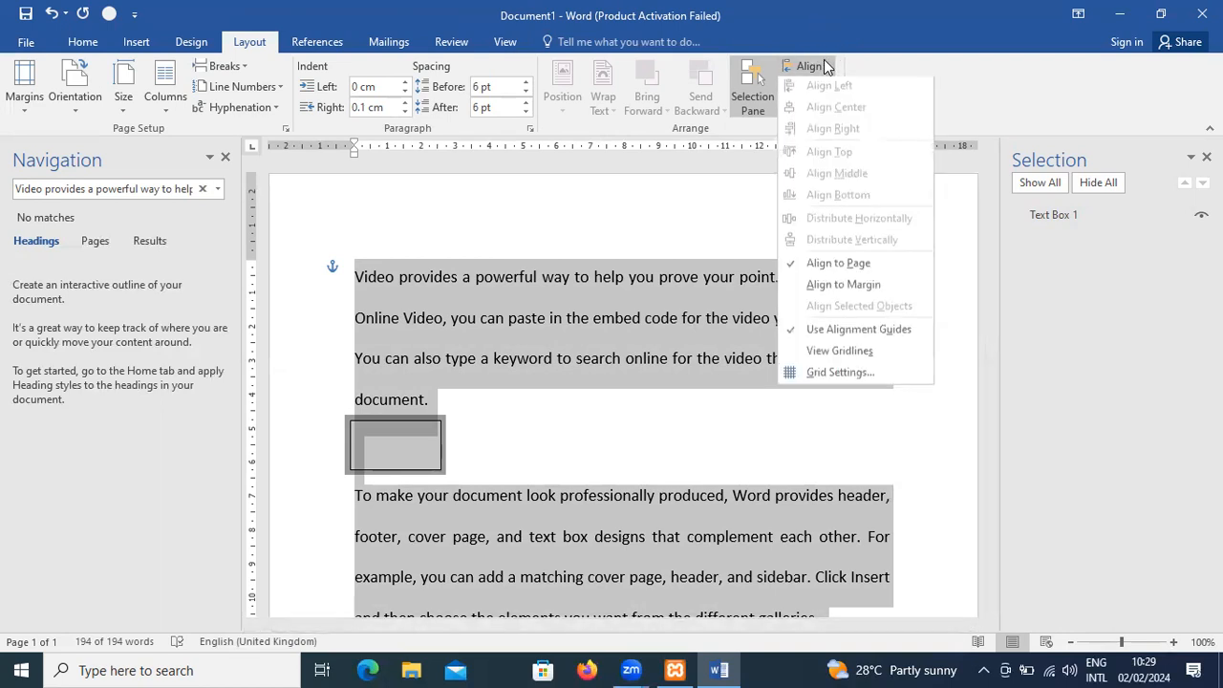
{"action": "left_click", "coordinate": [535, 355]}
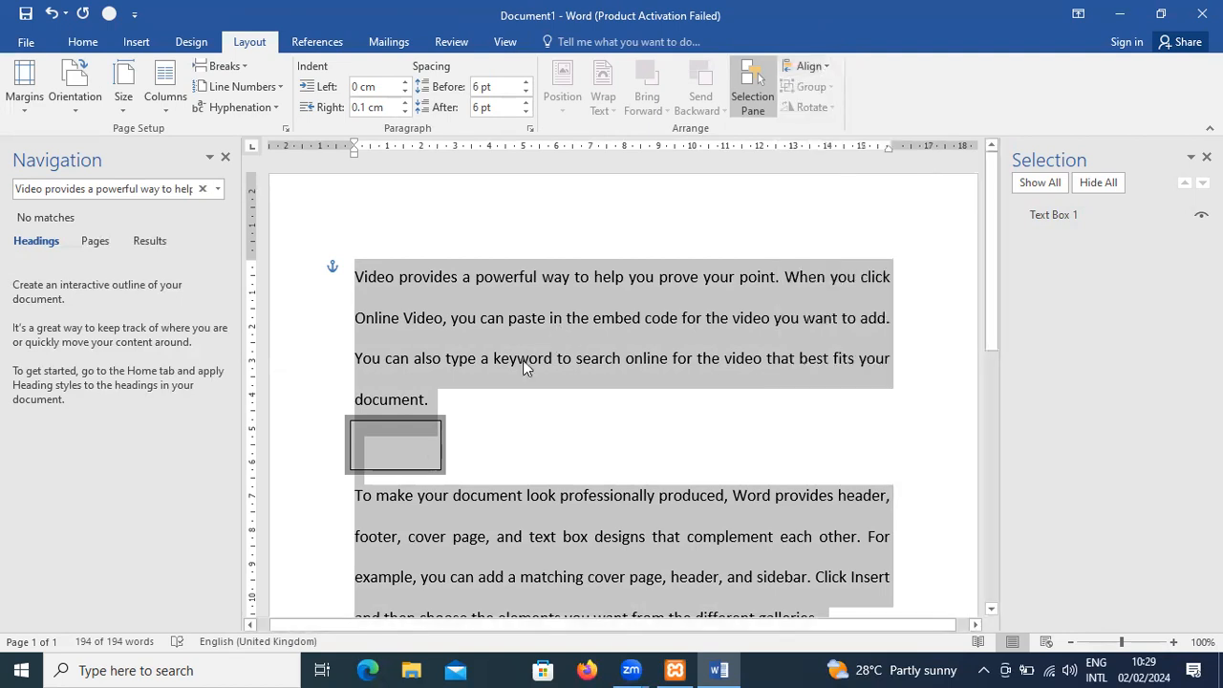
- Place the cursor at the end of the first paragraph and review the alignment options without an object selected
{"action": "left_click", "coordinate": [429, 463]}
{"action": "left_click", "coordinate": [437, 399]}
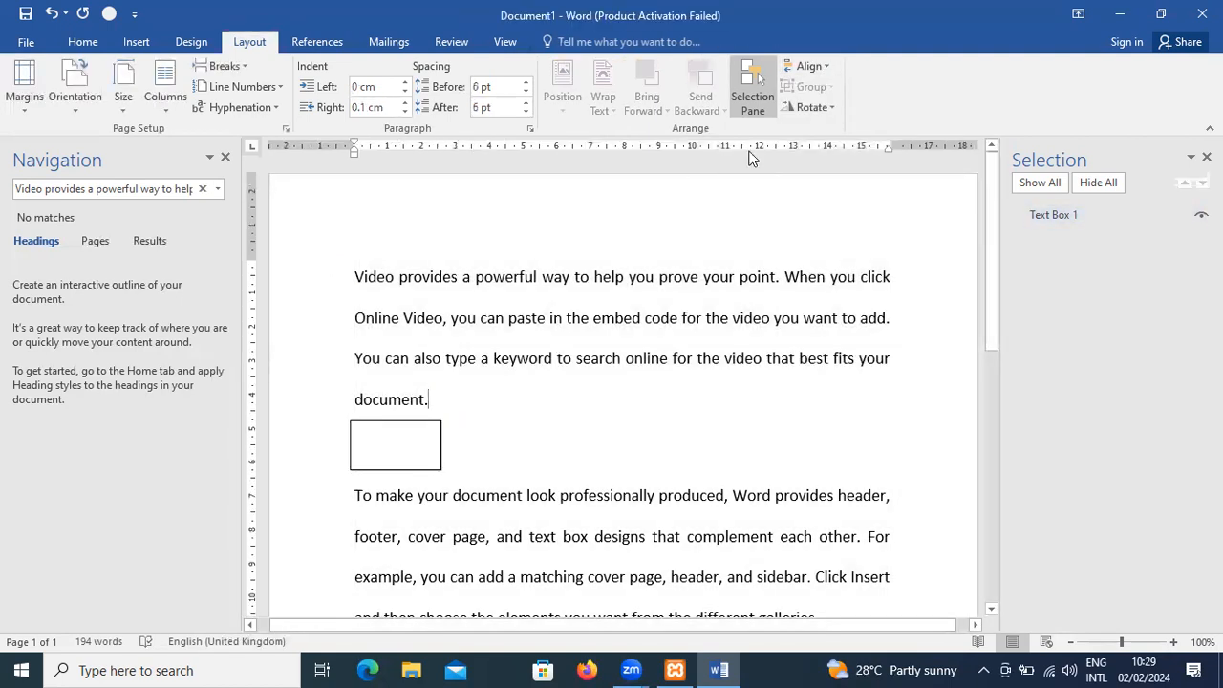
{"action": "left_click", "coordinate": [822, 66]}
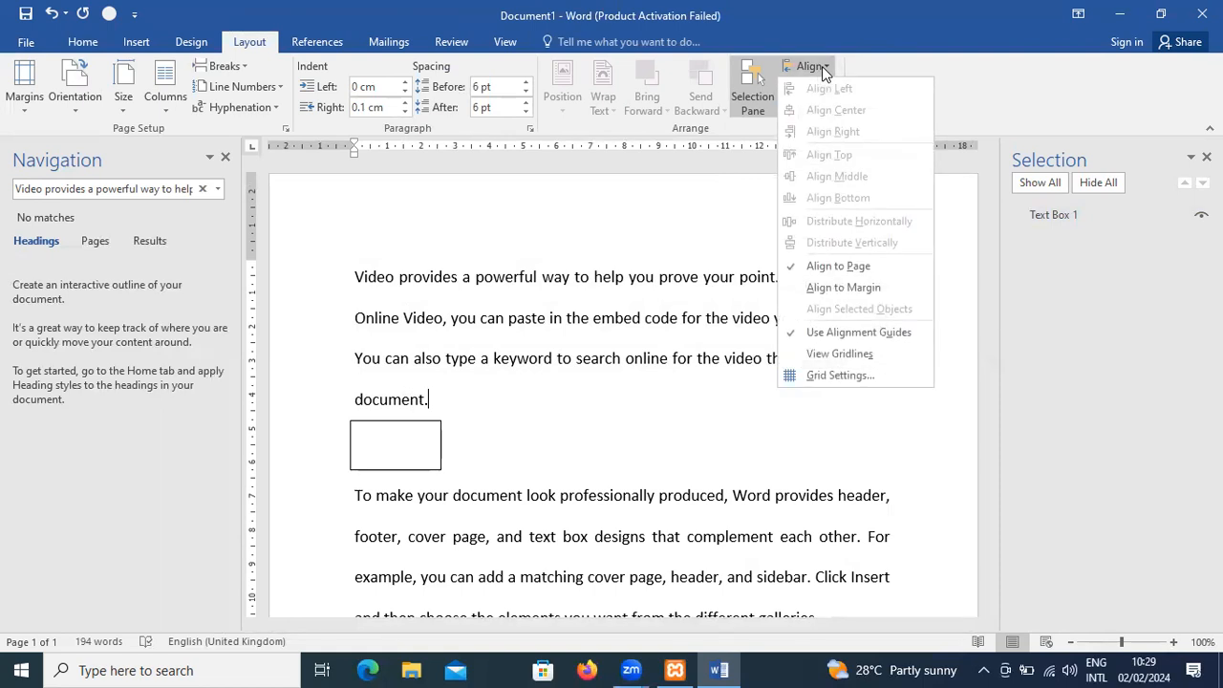
{"action": "left_click", "coordinate": [641, 225]}
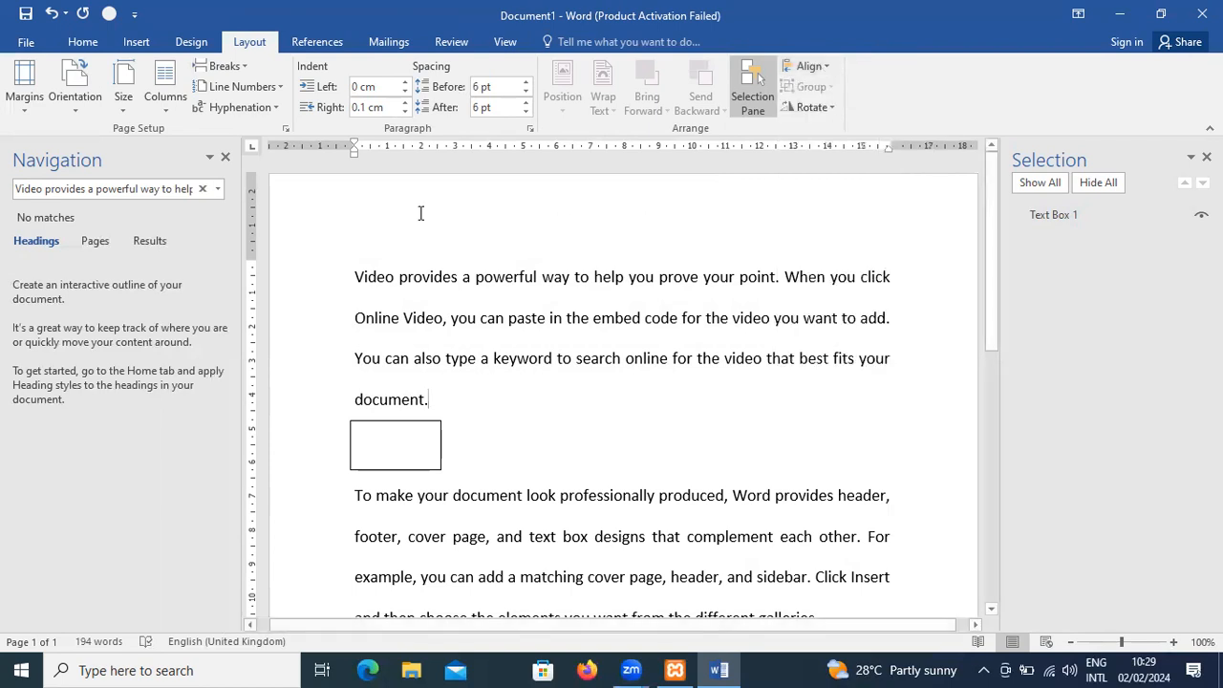
- Review the margin, paper and layout settings in Page Setup and set the page's vertical alignment to Bottom for the whole document
{"action": "left_click", "coordinate": [283, 130]}
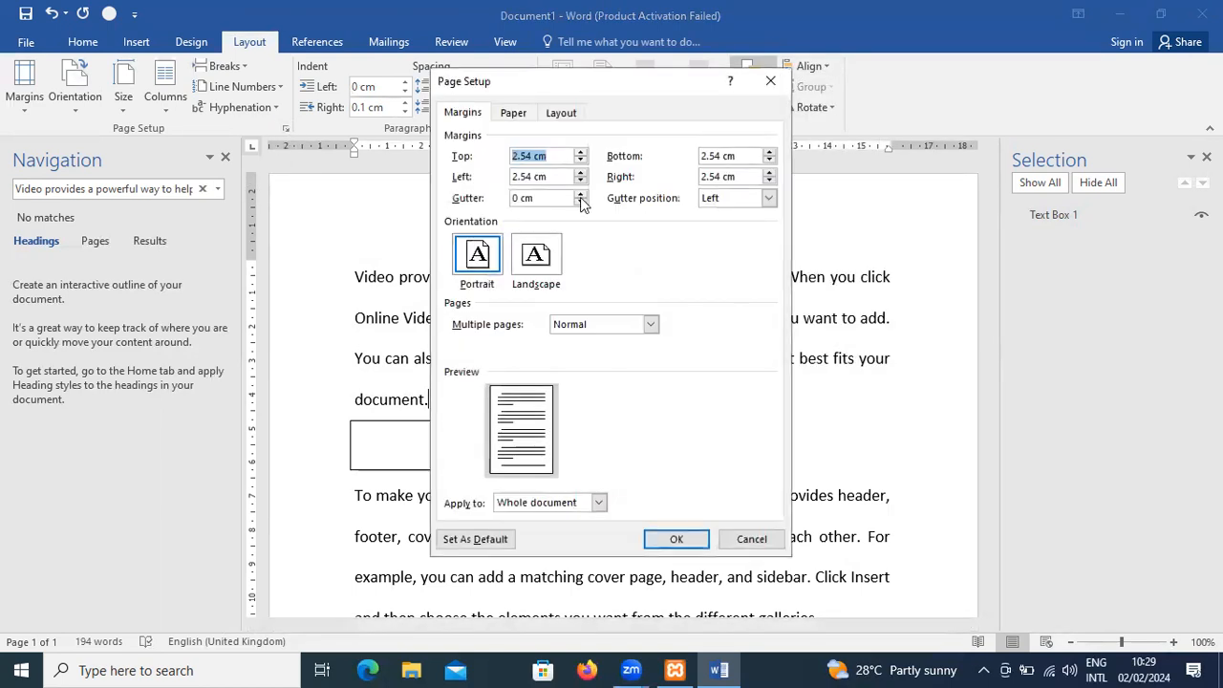
{"action": "left_click", "coordinate": [519, 115]}
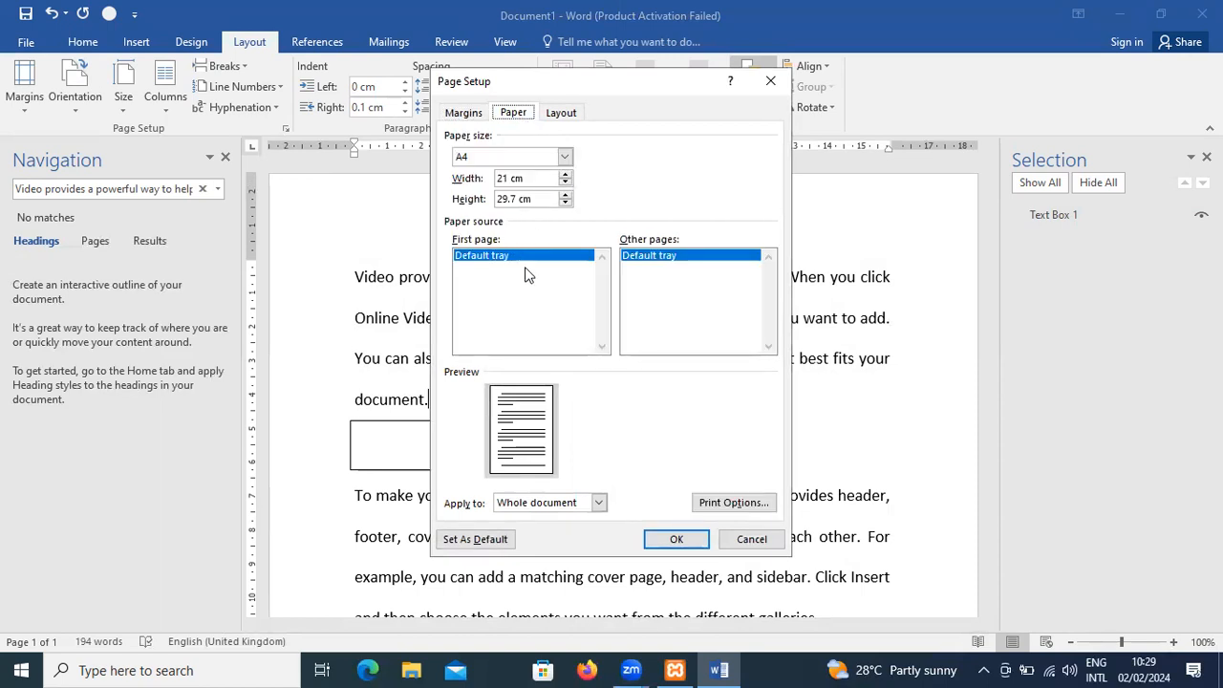
{"action": "left_click", "coordinate": [562, 113]}
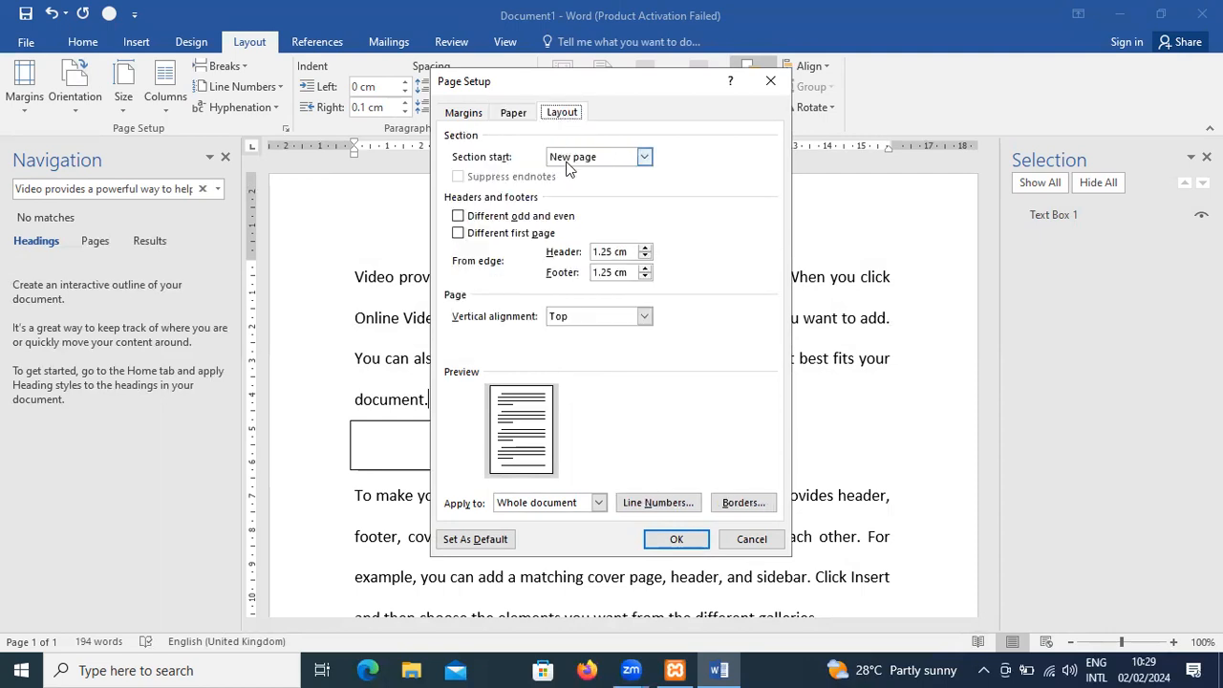
{"action": "left_click", "coordinate": [580, 317]}
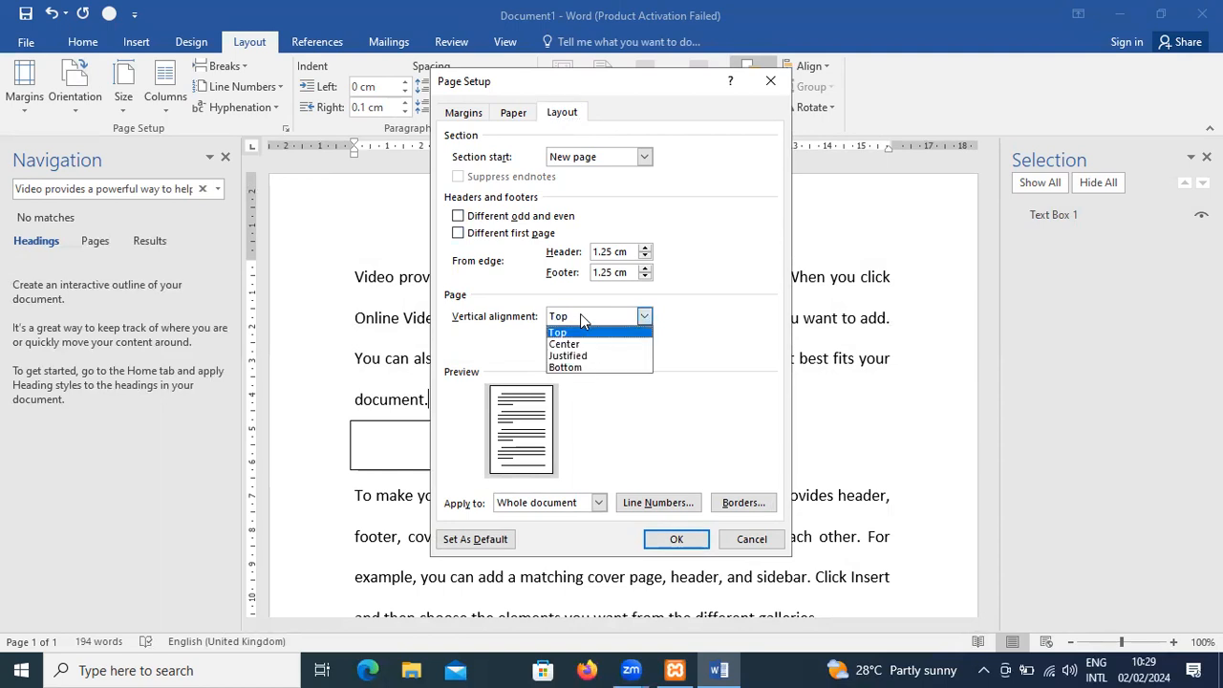
{"action": "left_click", "coordinate": [583, 368]}
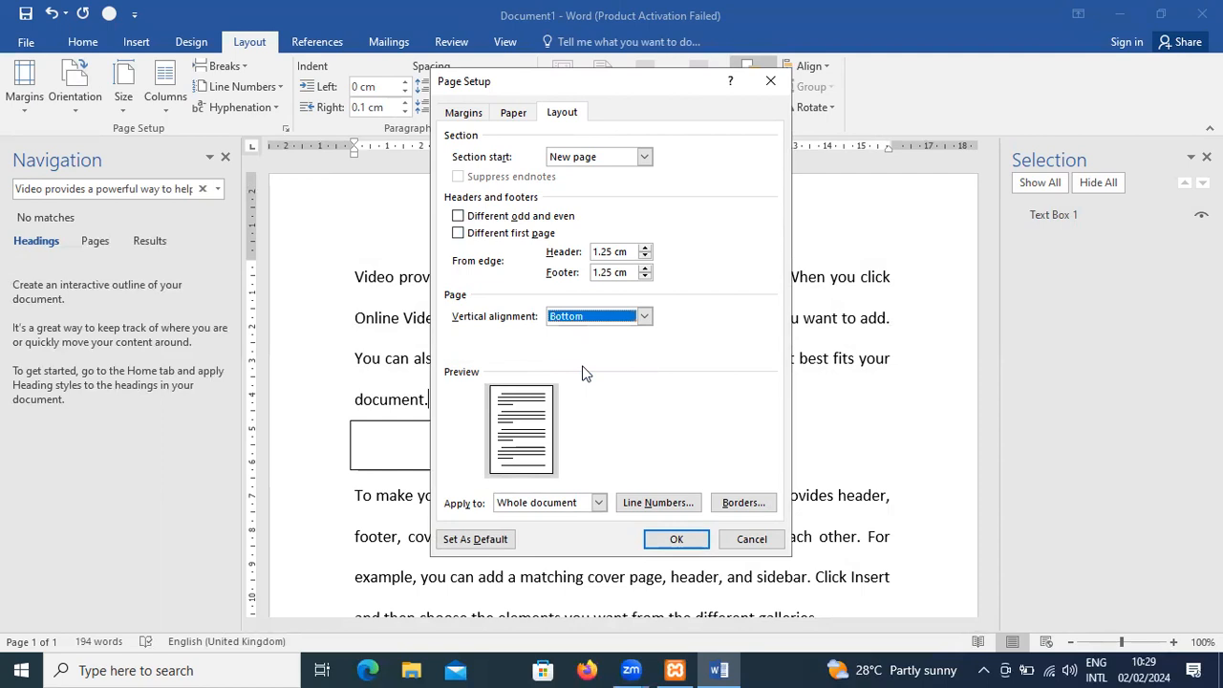
{"action": "left_click", "coordinate": [655, 541]}
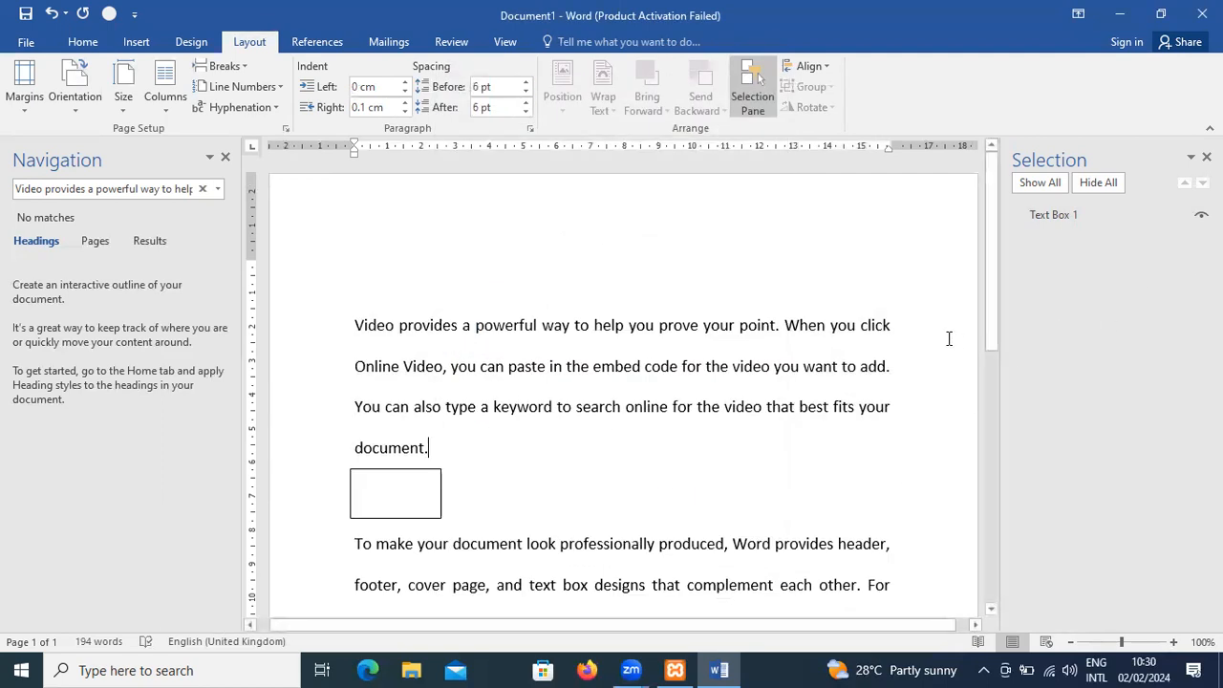
- Insert blank lines between the third and last paragraphs so that the last paragraph moves onto a second page
{"action": "scroll", "coordinate": [948, 338], "scroll_direction": "down", "scroll_amount": 5}
{"action": "scroll", "coordinate": [949, 334], "scroll_direction": "down", "scroll_amount": 3}
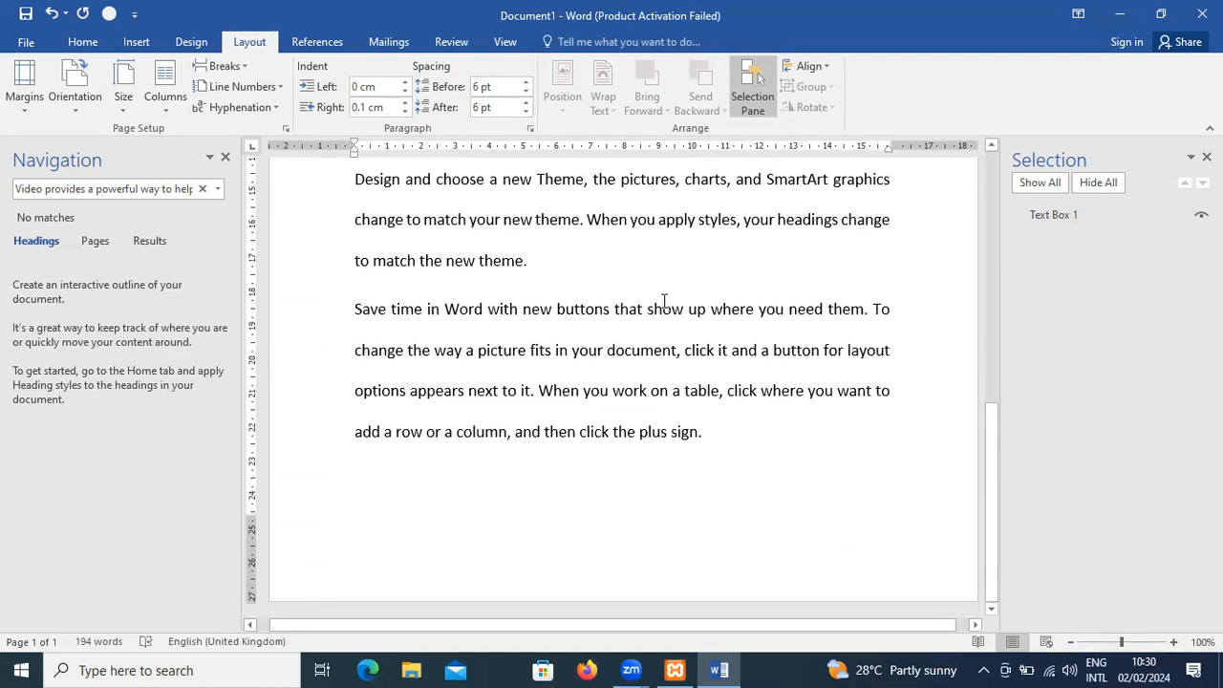
{"action": "left_click", "coordinate": [595, 268]}
{"action": "key", "text": "Return"}
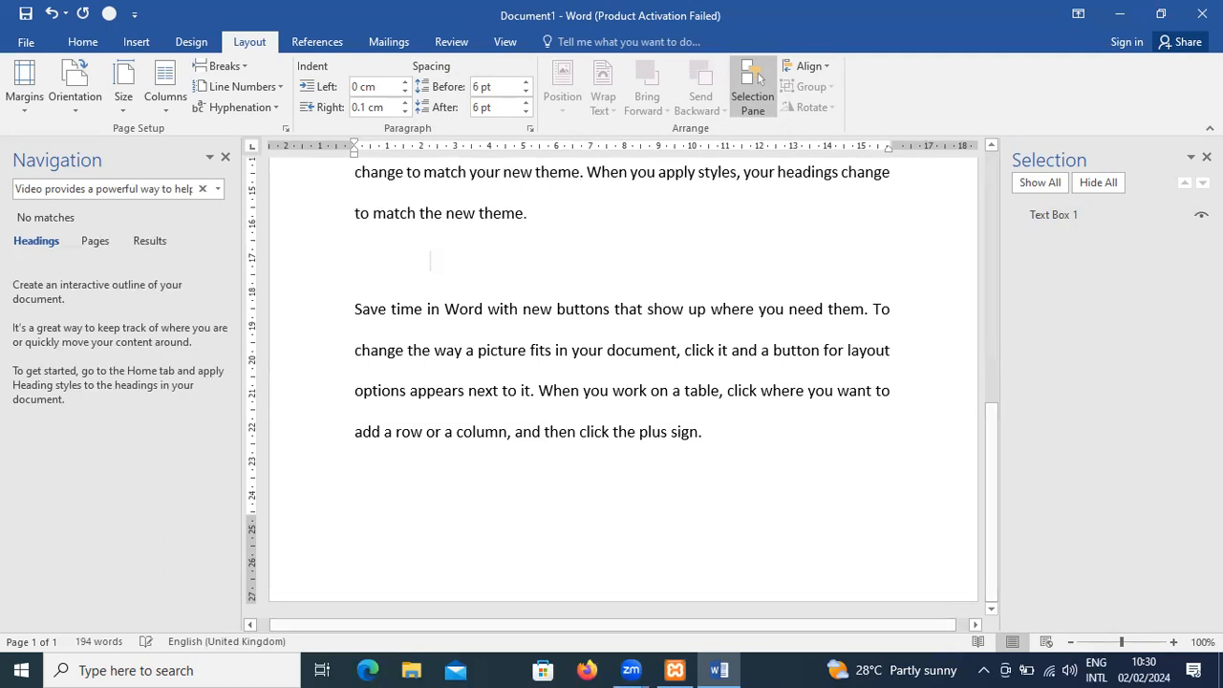
{"action": "key", "text": "Return"}
{"action": "key", "text": "Return"}
{"action": "key", "text": "Return"}
{"action": "key", "text": "Return"}
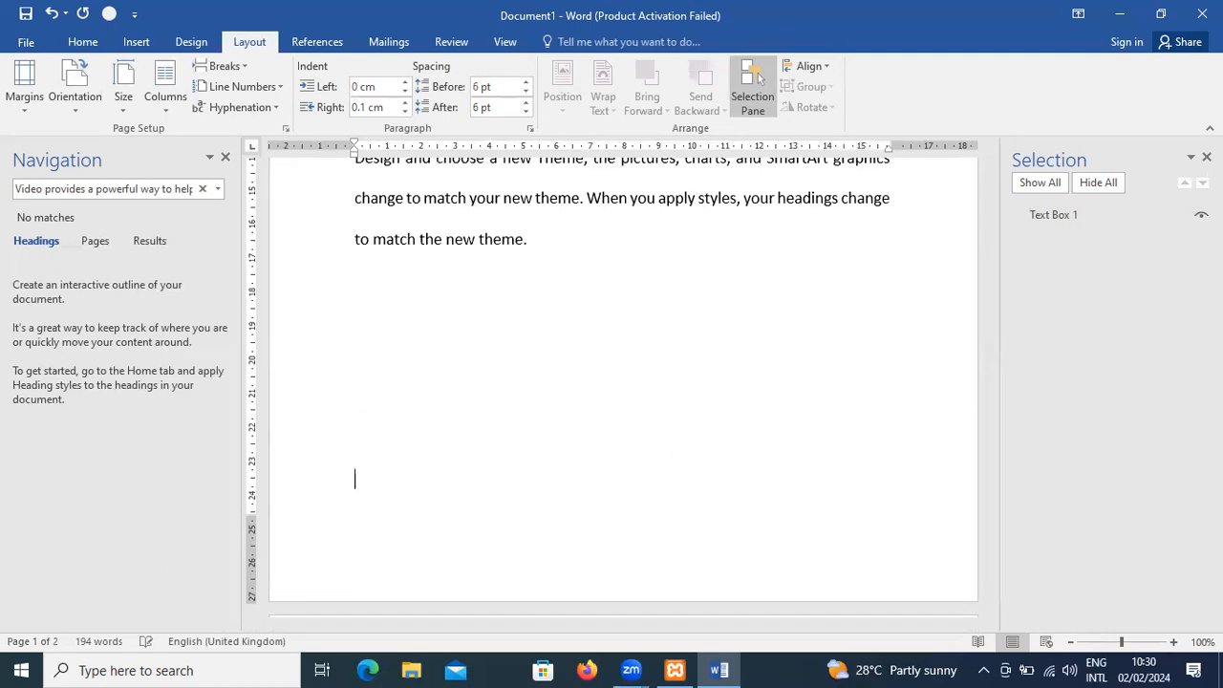
- Add filler lines below the last paragraph: Dsadasd as asda d, Asdas d, As, As, Das, D, Asd and As dsa
{"action": "scroll", "coordinate": [621, 382], "scroll_direction": "down", "scroll_amount": 3}
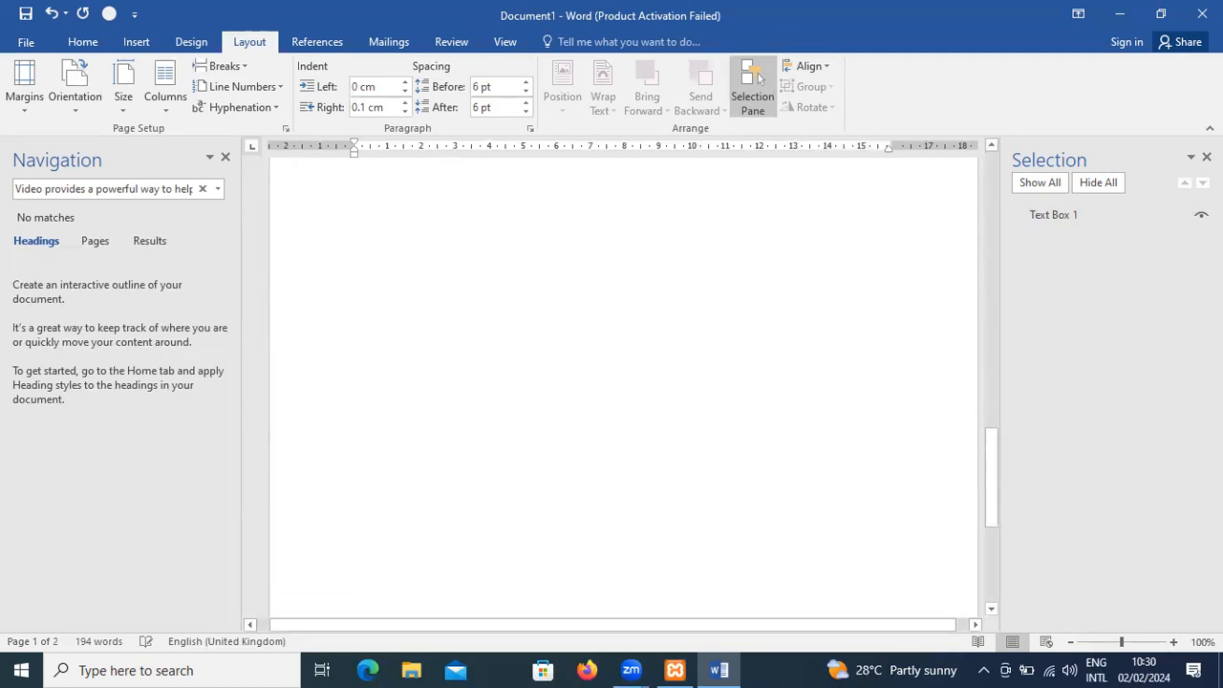
{"action": "scroll", "coordinate": [621, 382], "scroll_direction": "down", "scroll_amount": 3}
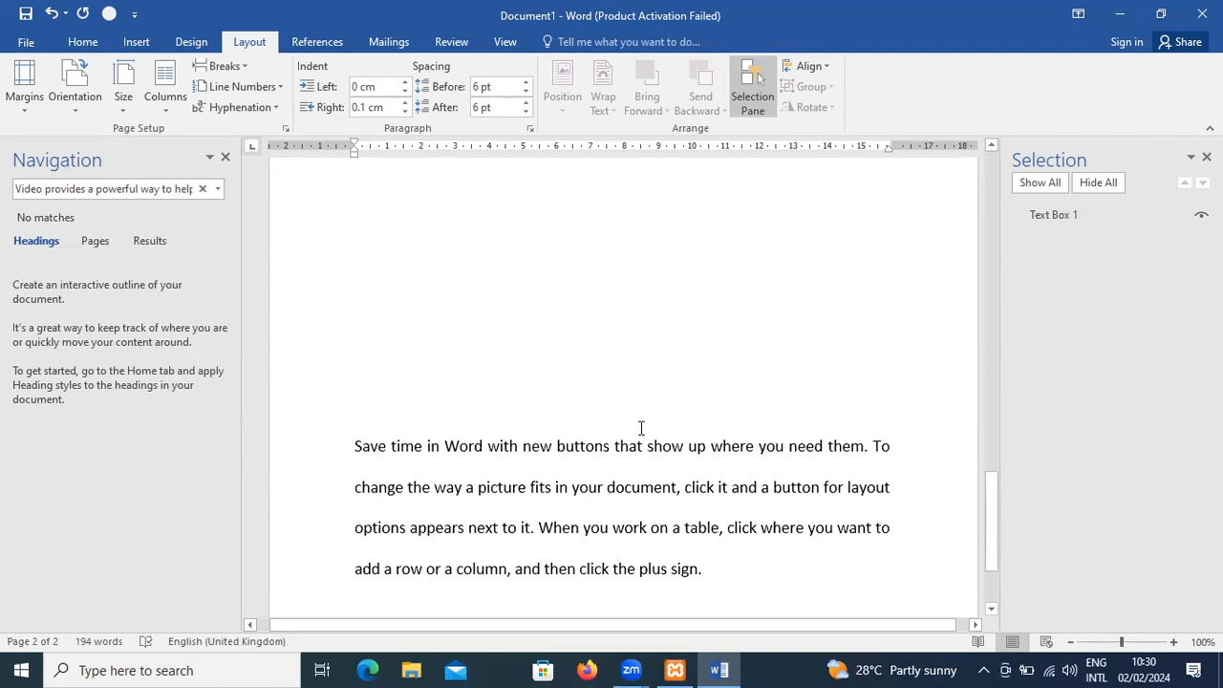
{"action": "left_click", "coordinate": [719, 570]}
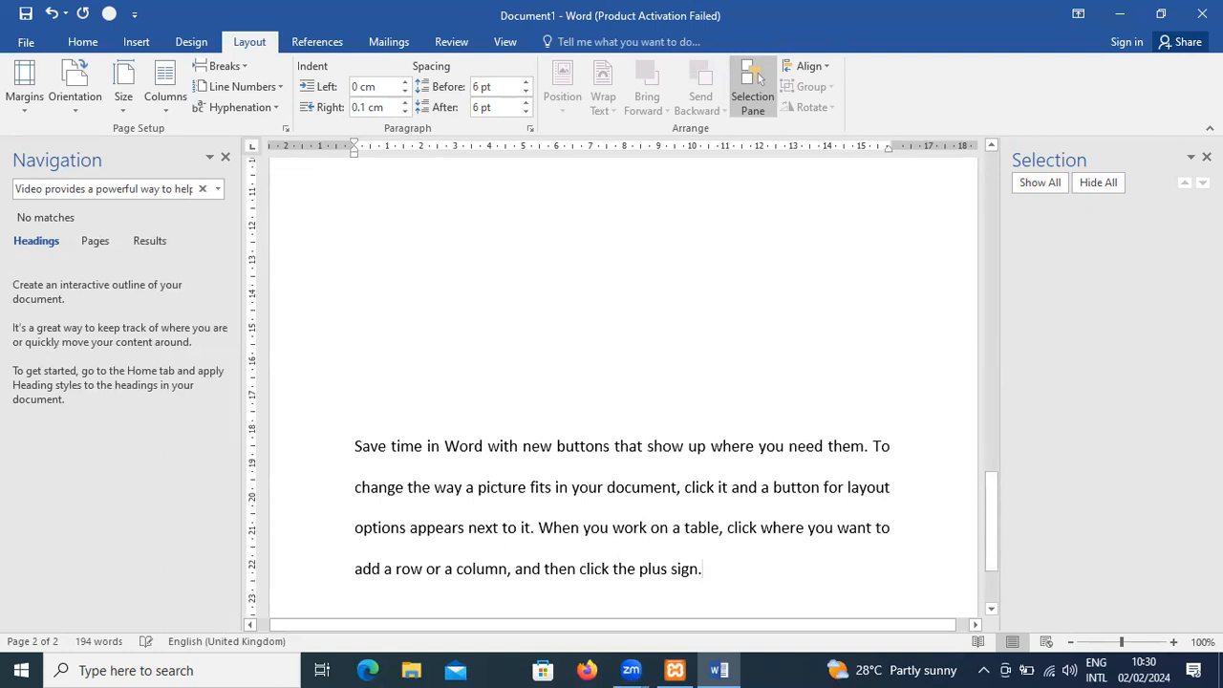
{"action": "key", "text": "Return"}
{"action": "type", "text": "dsadasd as asda d"}
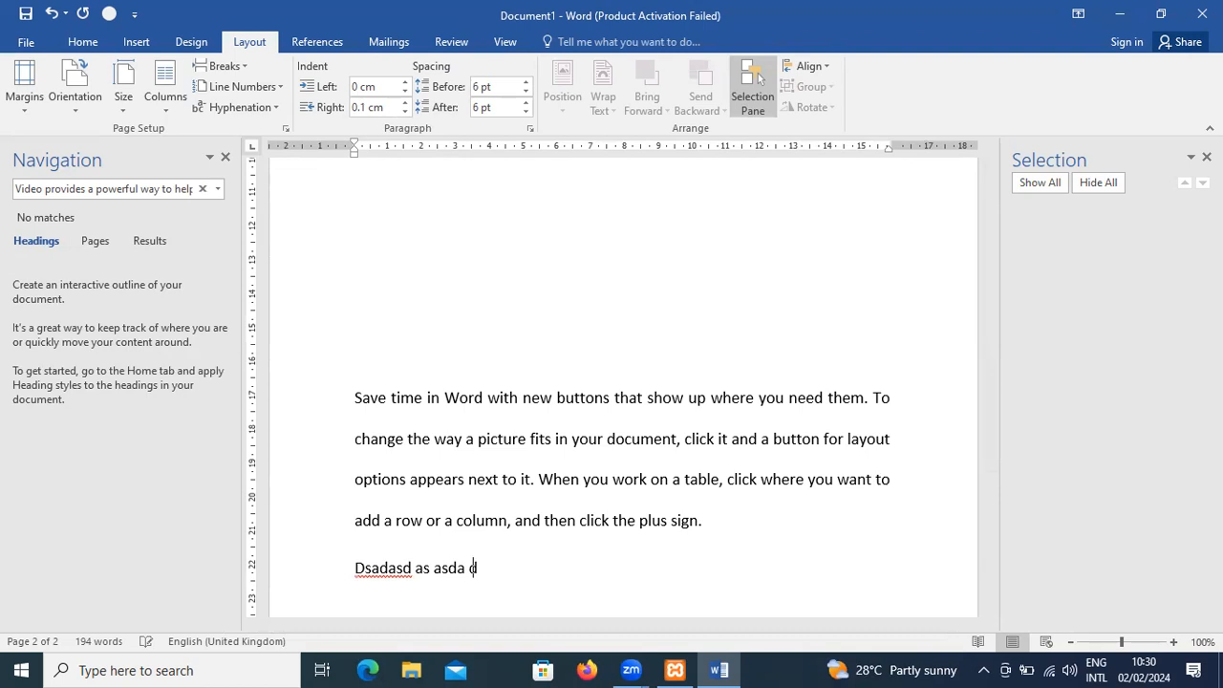
{"action": "key", "text": "Return"}
{"action": "type", "text": "asdas d"}
{"action": "key", "text": "Return"}
{"action": "type", "text": "as as das"}
{"action": "key", "text": "Return"}
{"action": "type", "text": "ds"}
{"action": "key", "text": "Return"}
{"action": "type", "text": "asd"}
{"action": "key", "text": "Return"}
{"action": "type", "text": "as dsa"}
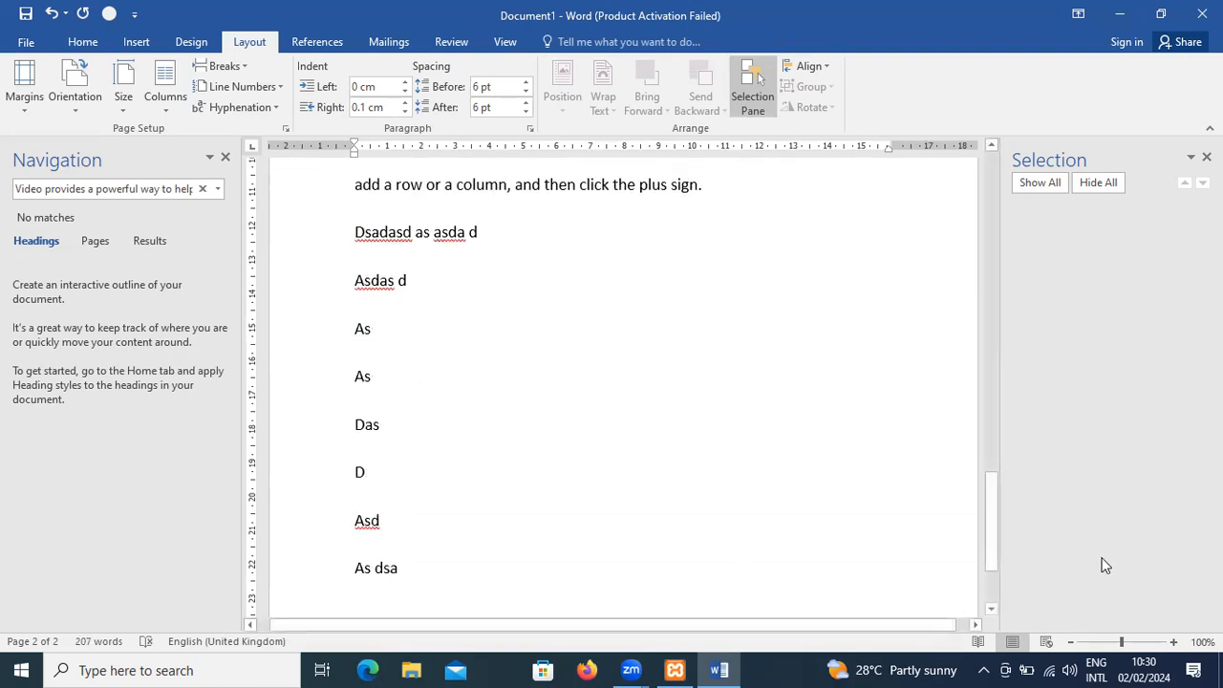
- Close the Selection pane and review the alignment options with the cursor in the text
{"action": "mouse_move", "coordinate": [991, 532]}
{"action": "left_mouse_down"}
{"action": "mouse_move", "coordinate": [991, 456]}
{"action": "mouse_move", "coordinate": [1002, 518]}
{"action": "left_mouse_up"}
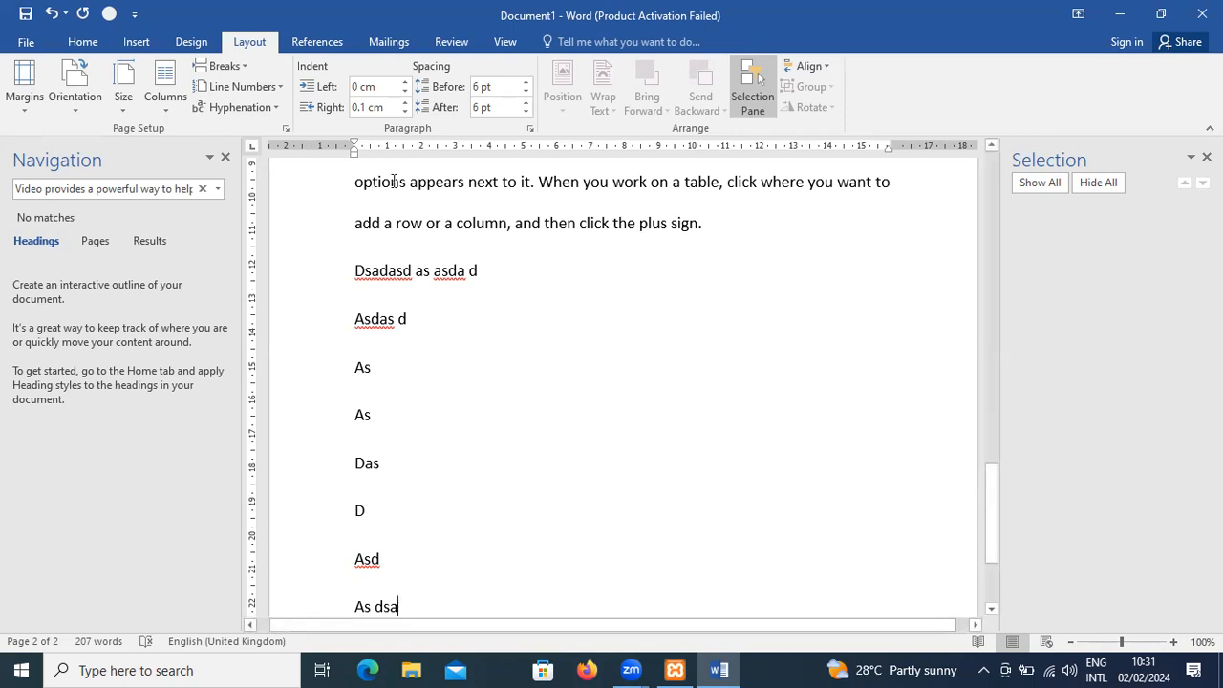
{"action": "left_click", "coordinate": [765, 92]}
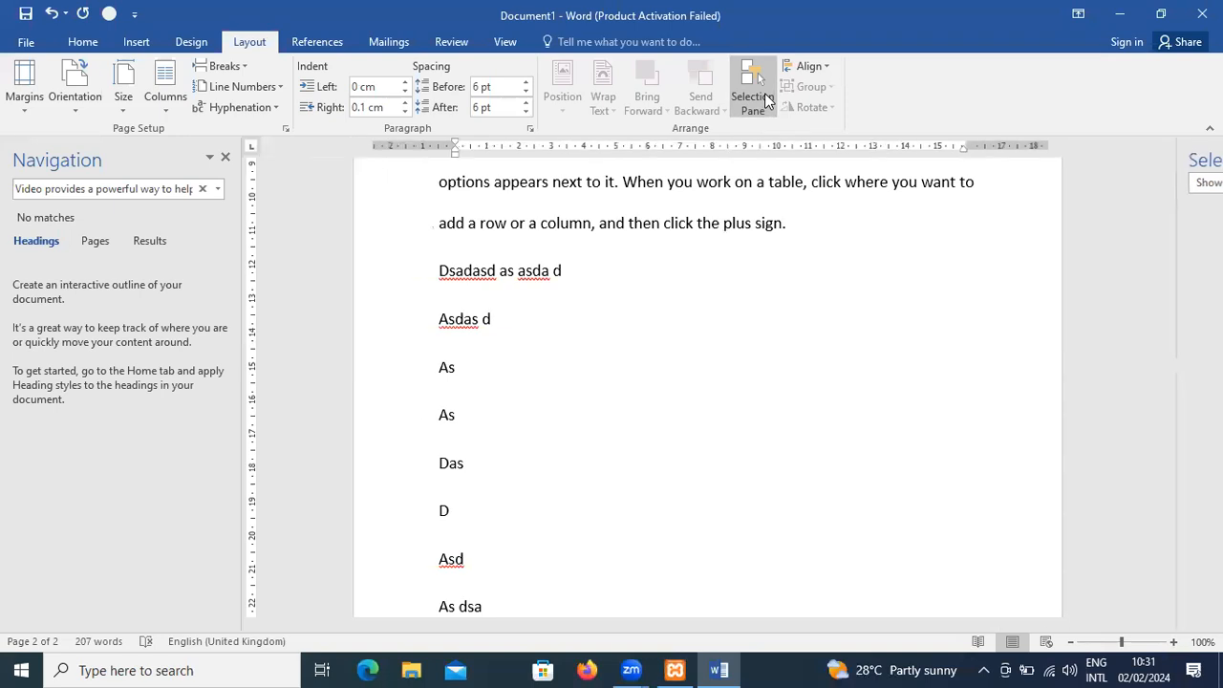
{"action": "left_click", "coordinate": [814, 66]}
{"action": "left_click", "coordinate": [813, 66]}
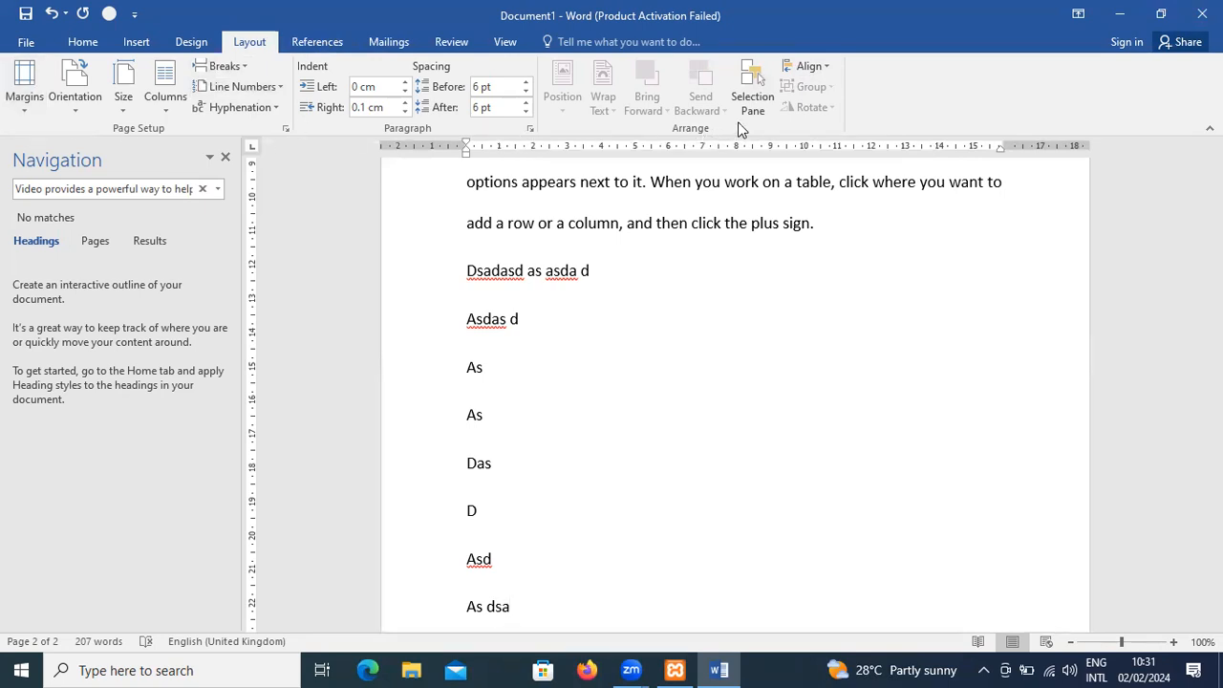
- Set the text box's wrapping to In Front of Text and move it over the second line of the first paragraph
{"action": "left_click", "coordinate": [557, 240]}
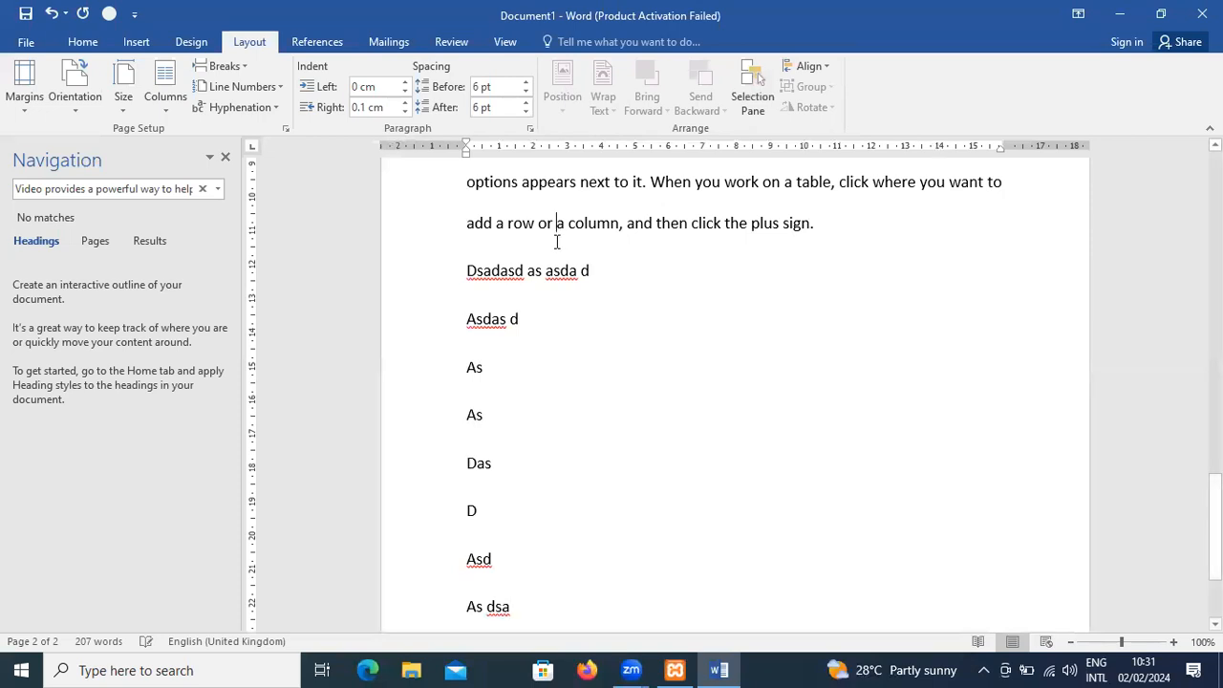
{"action": "scroll", "coordinate": [557, 240], "scroll_direction": "down", "scroll_amount": 3}
{"action": "scroll", "coordinate": [558, 241], "scroll_direction": "up", "scroll_amount": 9}
{"action": "scroll", "coordinate": [557, 242], "scroll_direction": "up", "scroll_amount": 10}
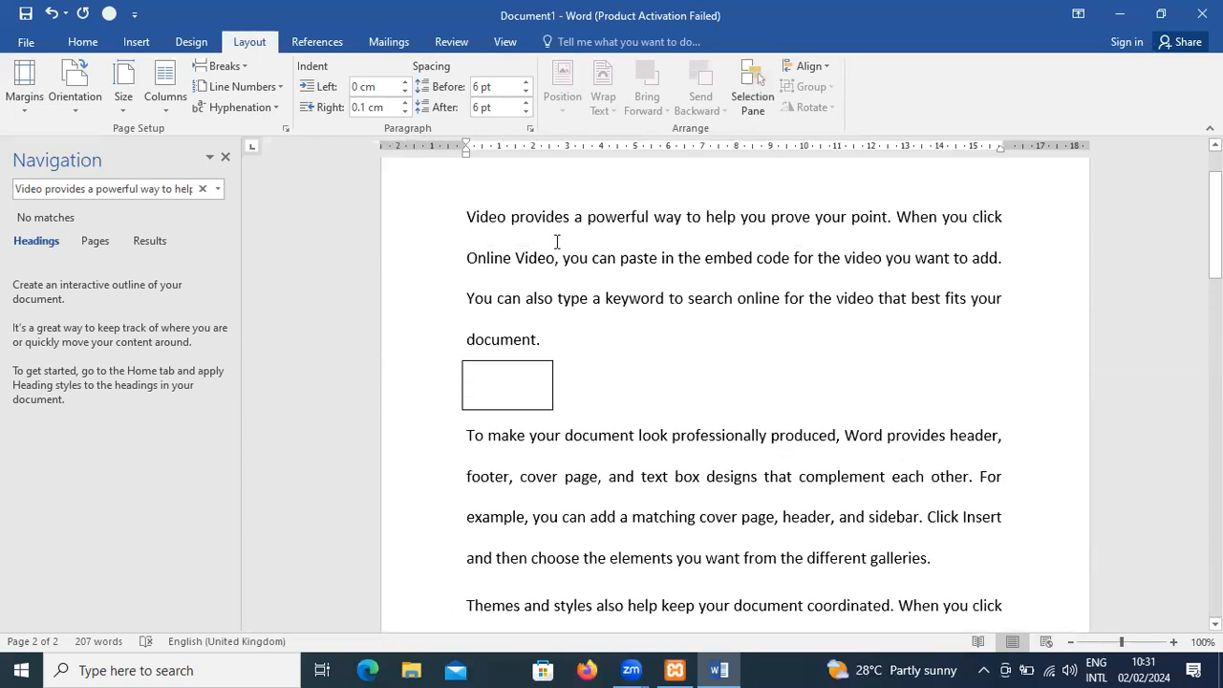
{"action": "left_click", "coordinate": [507, 450]}
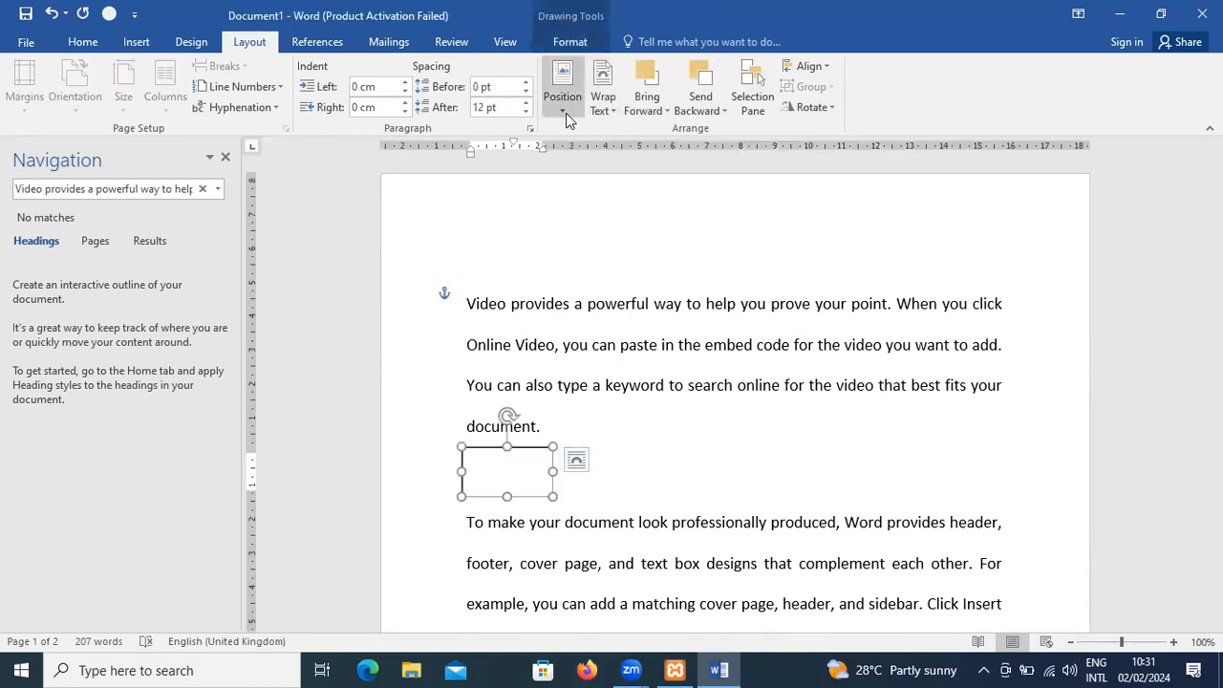
{"action": "left_click", "coordinate": [610, 111]}
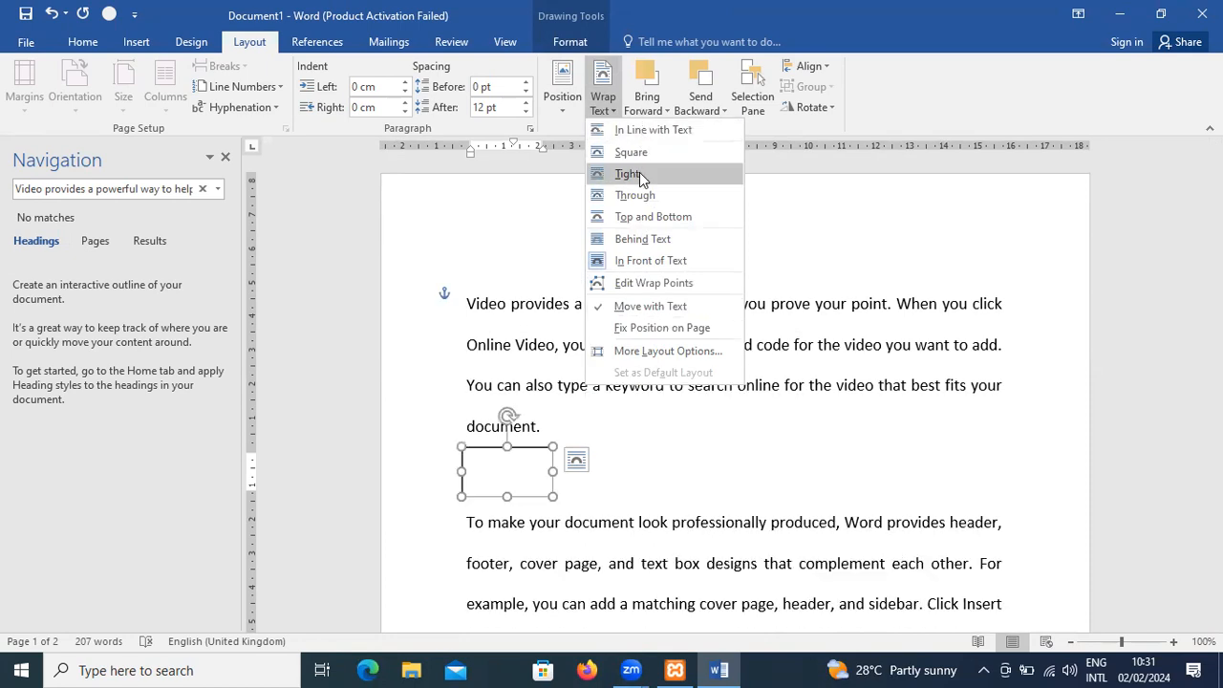
{"action": "left_click", "coordinate": [655, 262]}
{"action": "left_click_drag", "start_coordinate": [480, 473], "coordinate": [713, 318]}
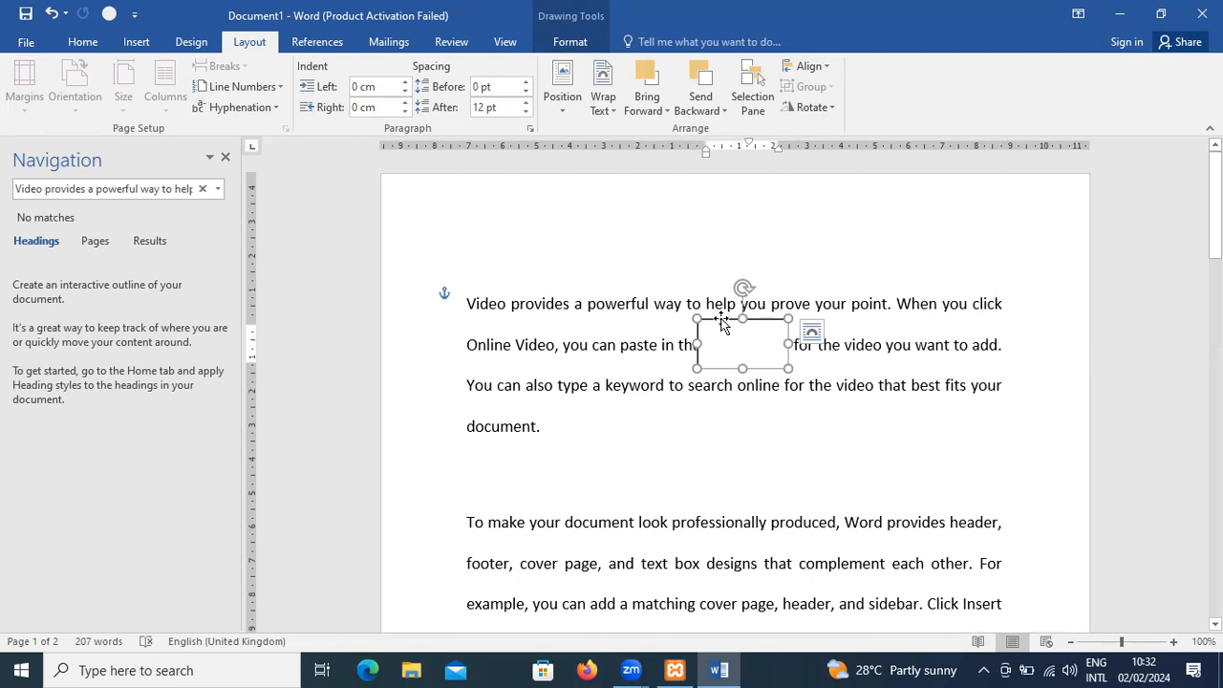
- Review the text box's context options and move the box into the gap between the first and second paragraphs
{"action": "right_click", "coordinate": [721, 323]}
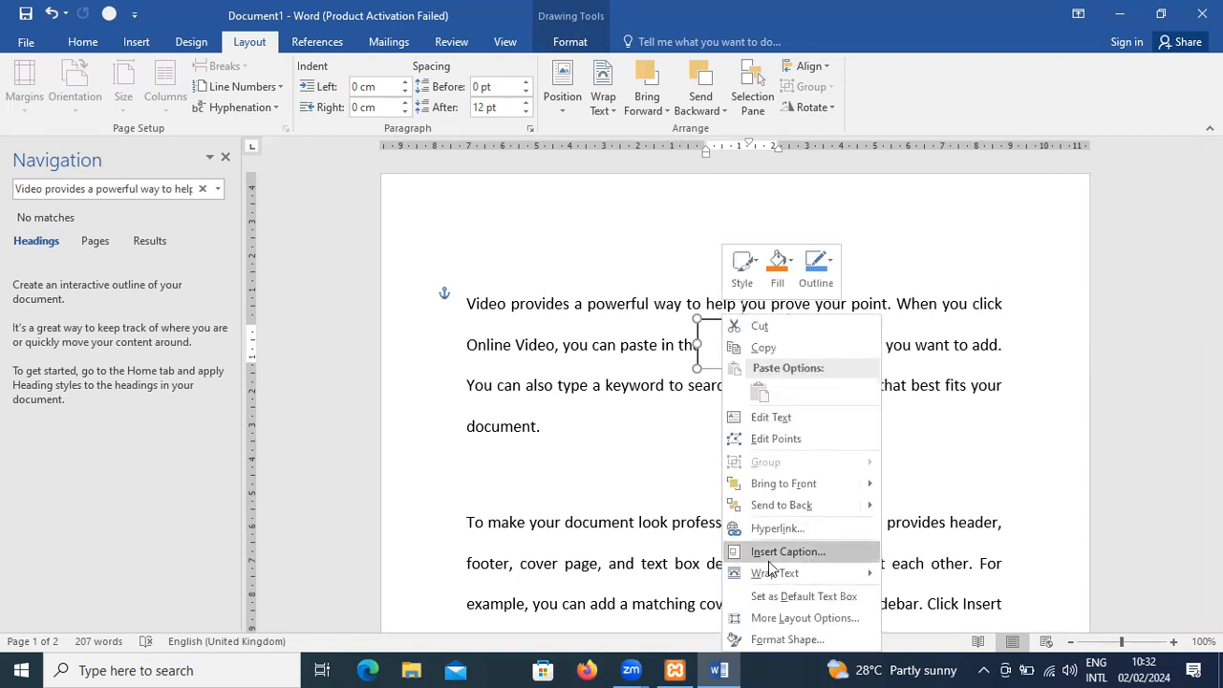
{"action": "mouse_move", "coordinate": [783, 579]}
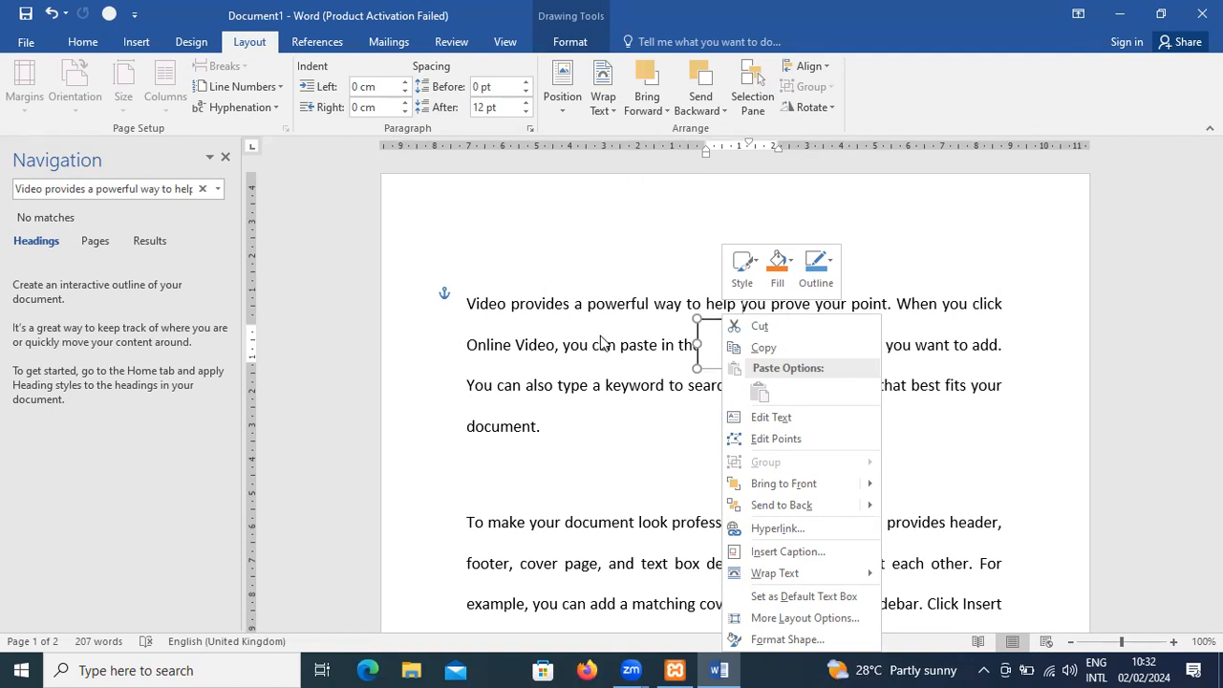
{"action": "key", "text": "Escape"}
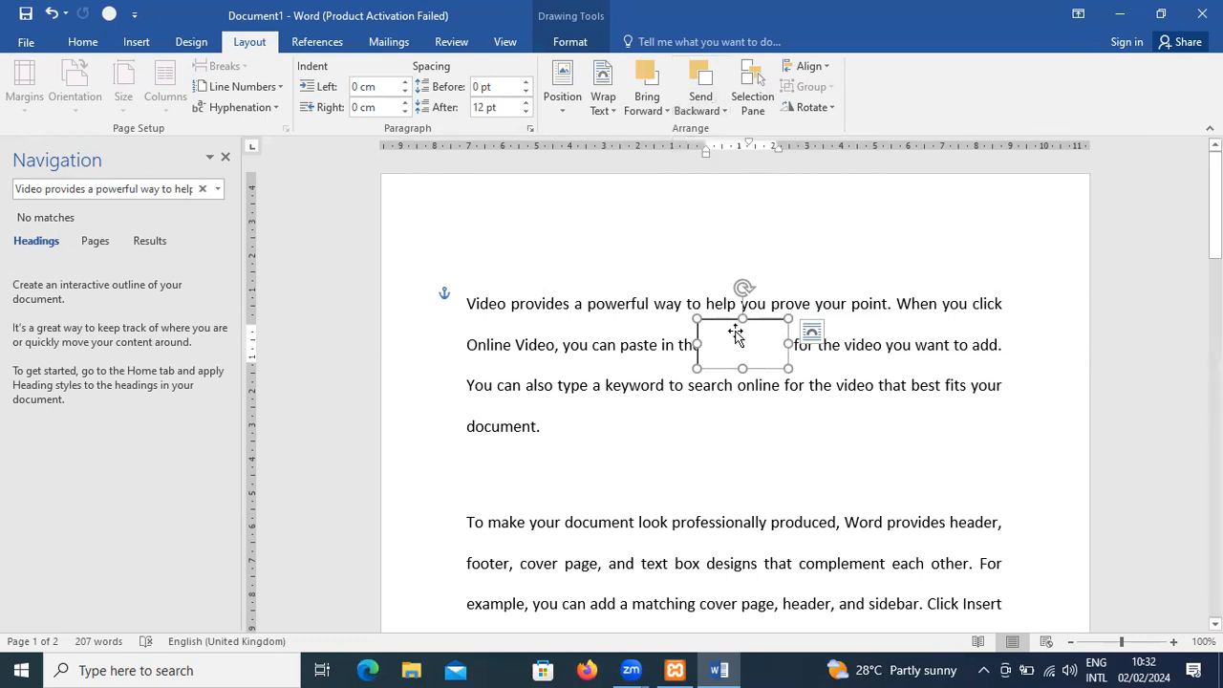
{"action": "left_click_drag", "start_coordinate": [716, 319], "coordinate": [685, 436]}
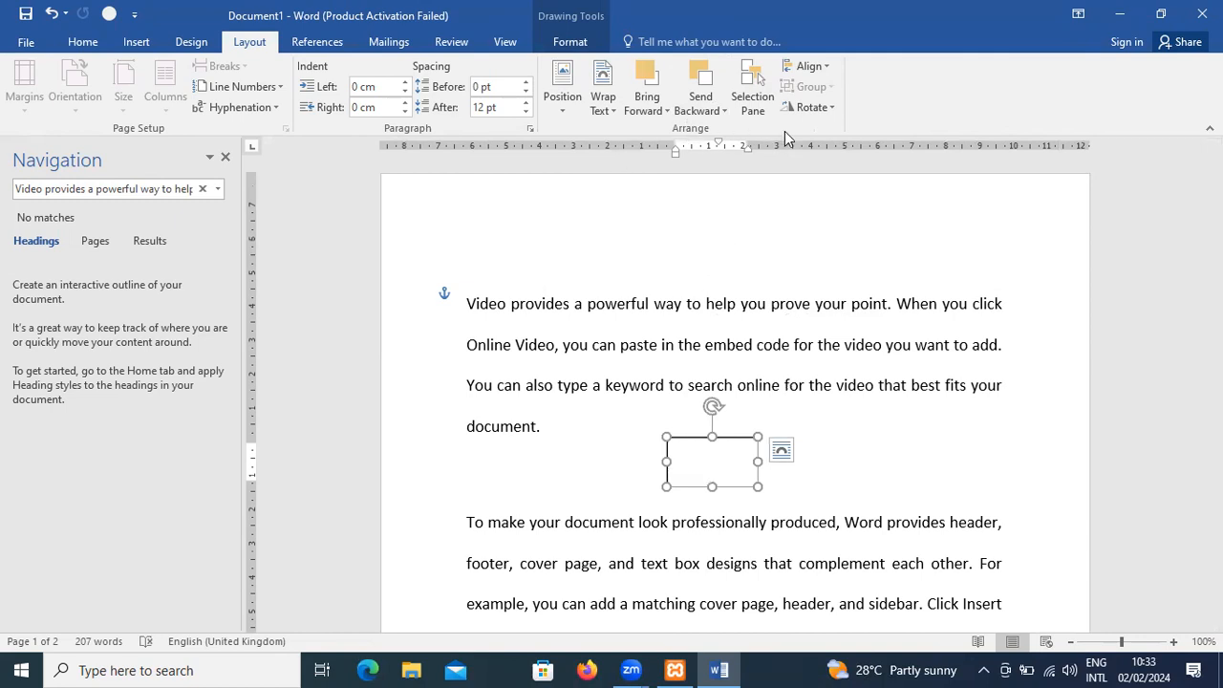
- Rotate the text box right by 90° and set its rotation to 70° in the detailed rotation options
{"action": "left_click", "coordinate": [820, 108]}
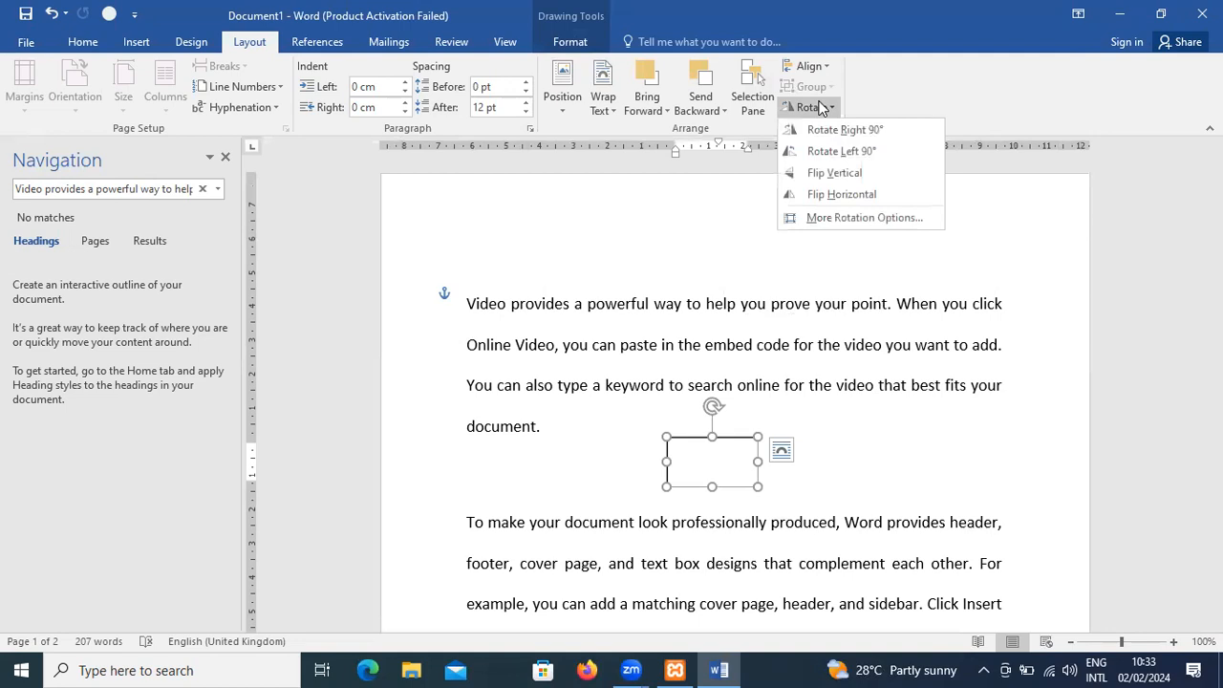
{"action": "left_click", "coordinate": [824, 128]}
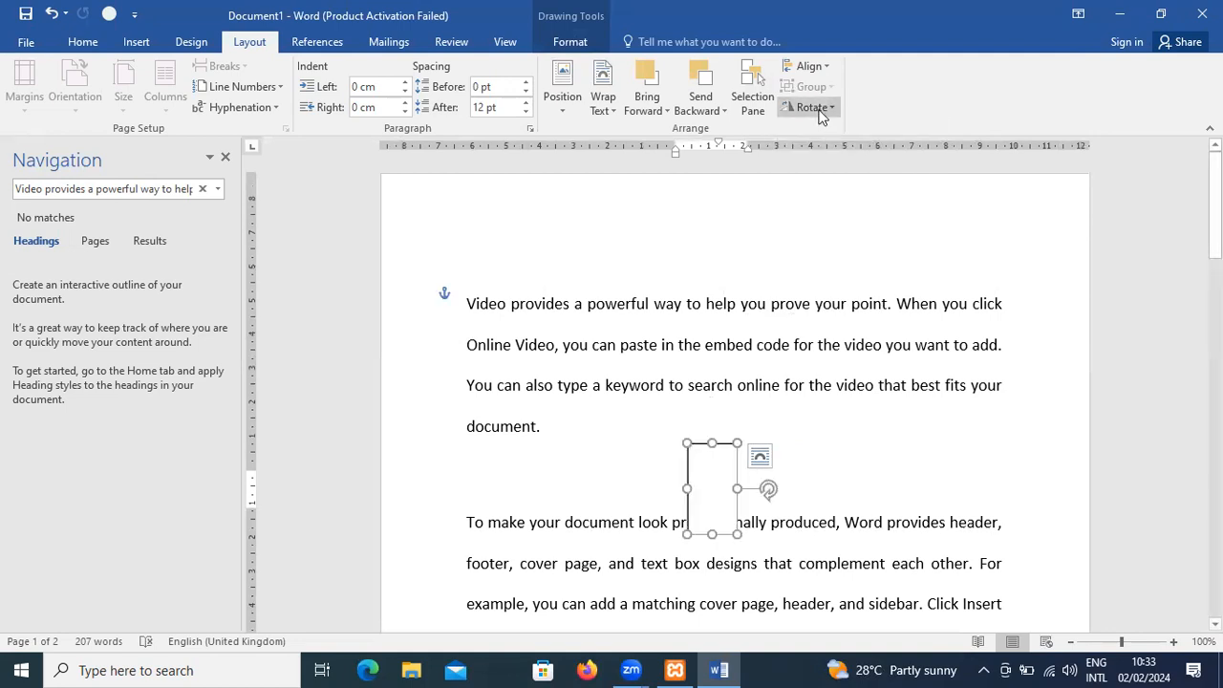
{"action": "left_click", "coordinate": [814, 108]}
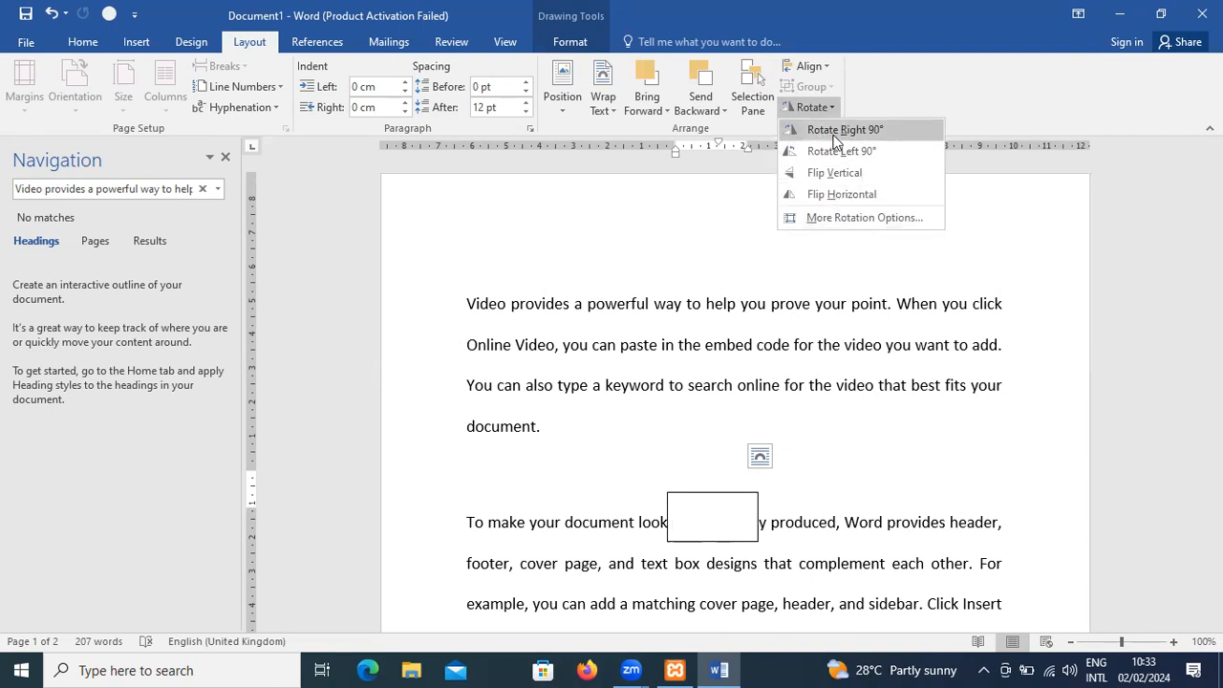
{"action": "left_click", "coordinate": [860, 218]}
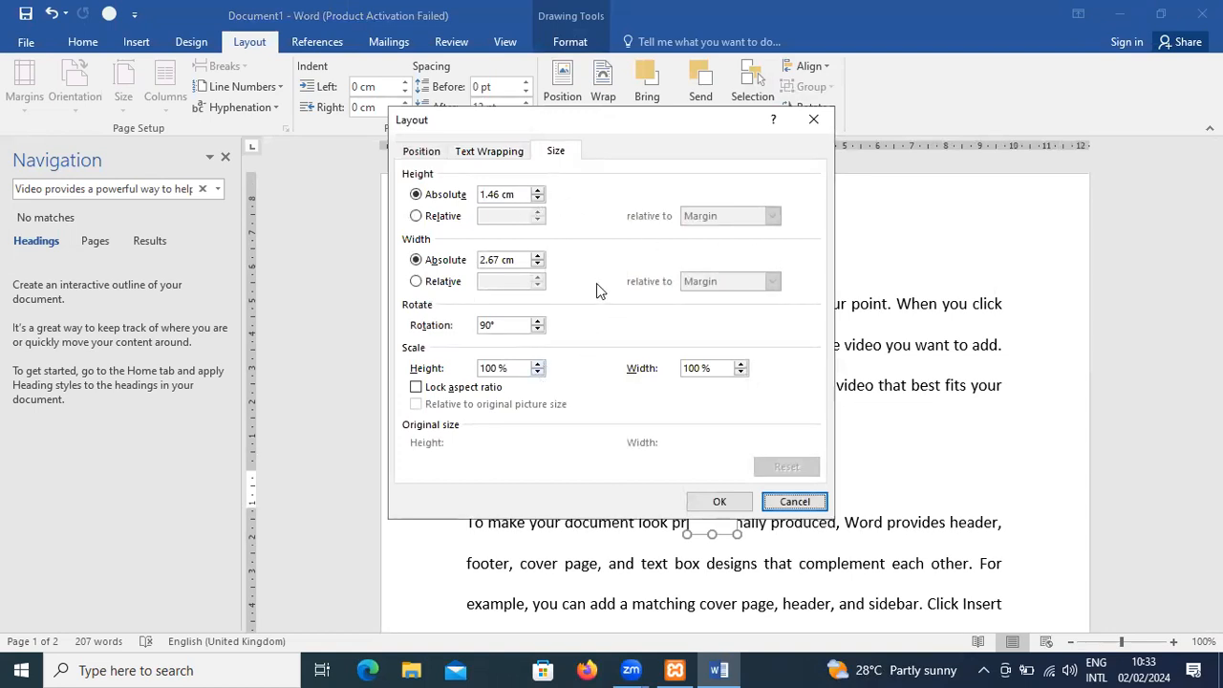
{"action": "left_click", "coordinate": [538, 330]}
{"action": "left_click", "coordinate": [538, 329]}
{"action": "left_click", "coordinate": [538, 330]}
{"action": "left_click", "coordinate": [538, 330]}
{"action": "left_click", "coordinate": [538, 330]}
{"action": "left_click", "coordinate": [538, 329]}
{"action": "left_click", "coordinate": [538, 329]}
{"action": "left_click", "coordinate": [538, 330]}
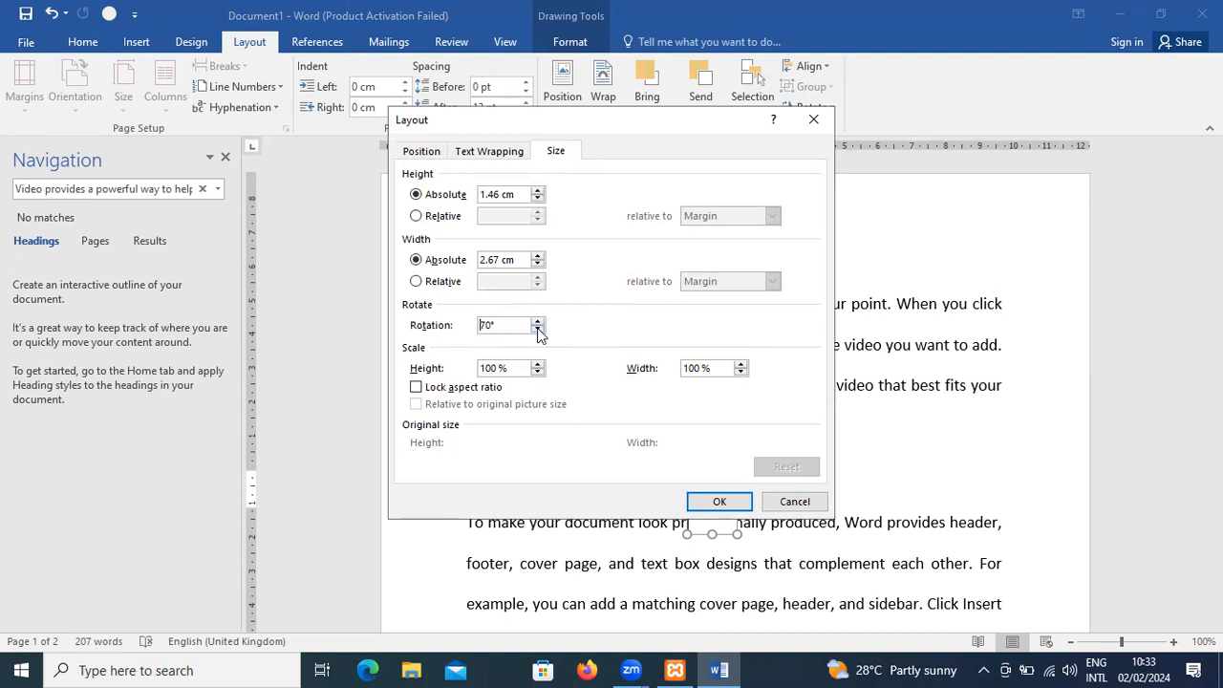
{"action": "left_click", "coordinate": [694, 503]}
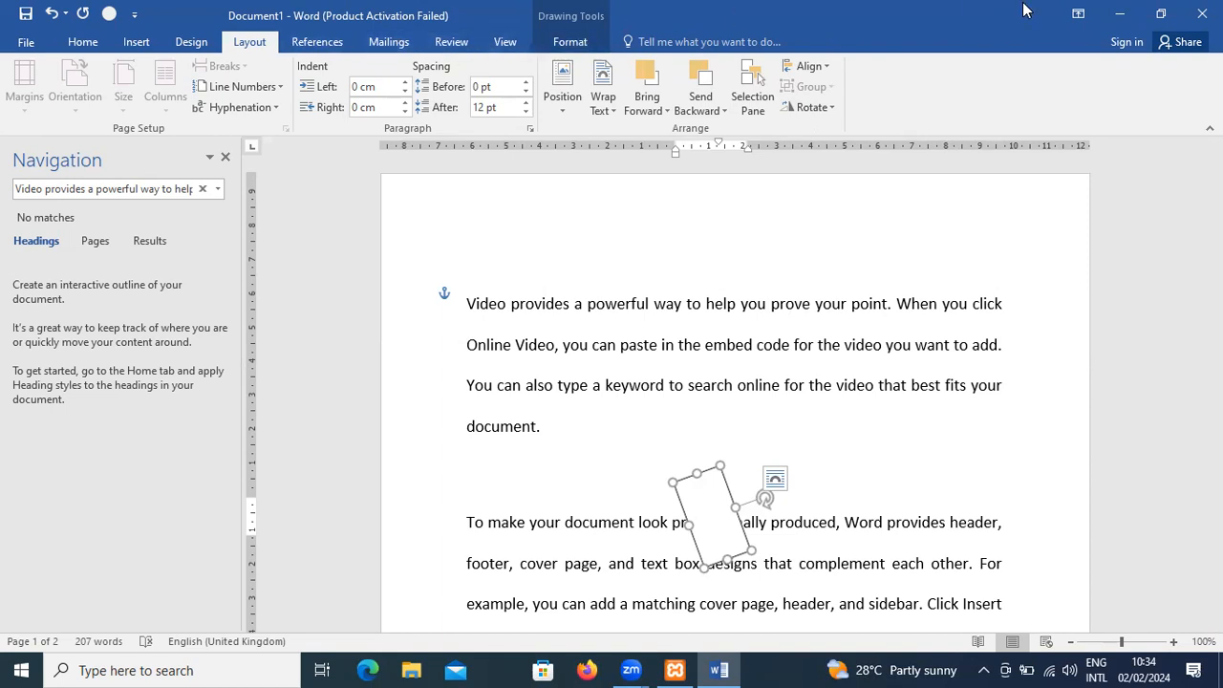
- Close the document without saving the changes
{"action": "left_click", "coordinate": [1201, 13]}
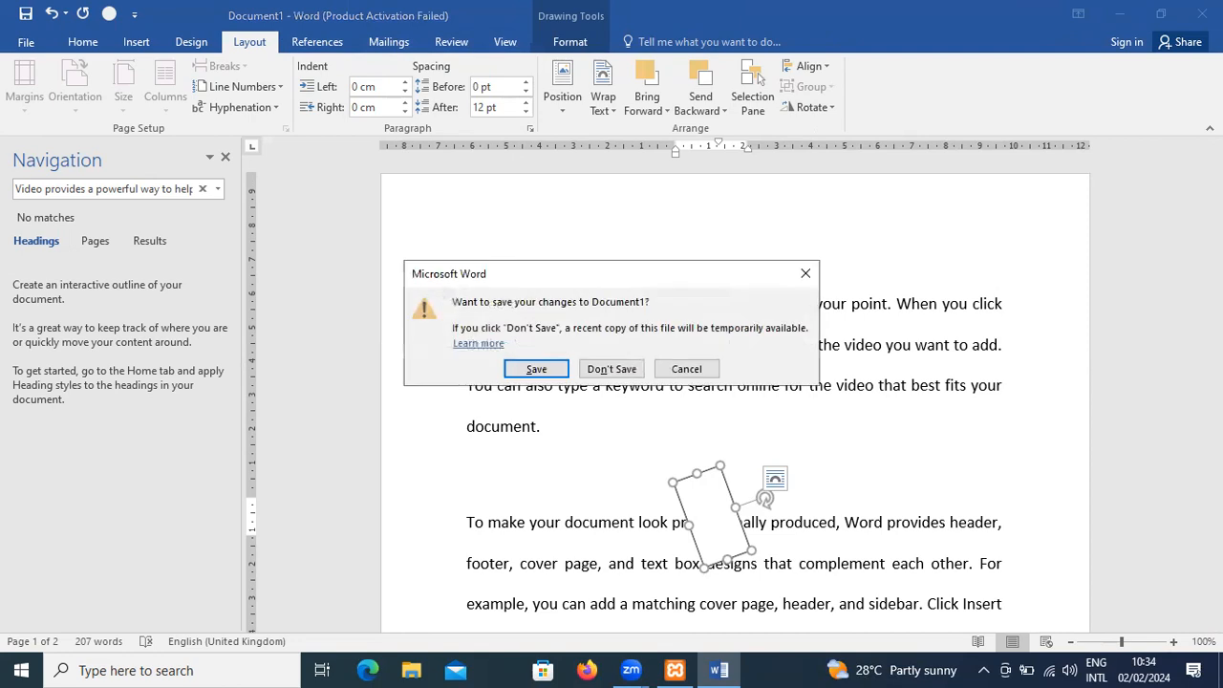
{"action": "left_click", "coordinate": [626, 371]}
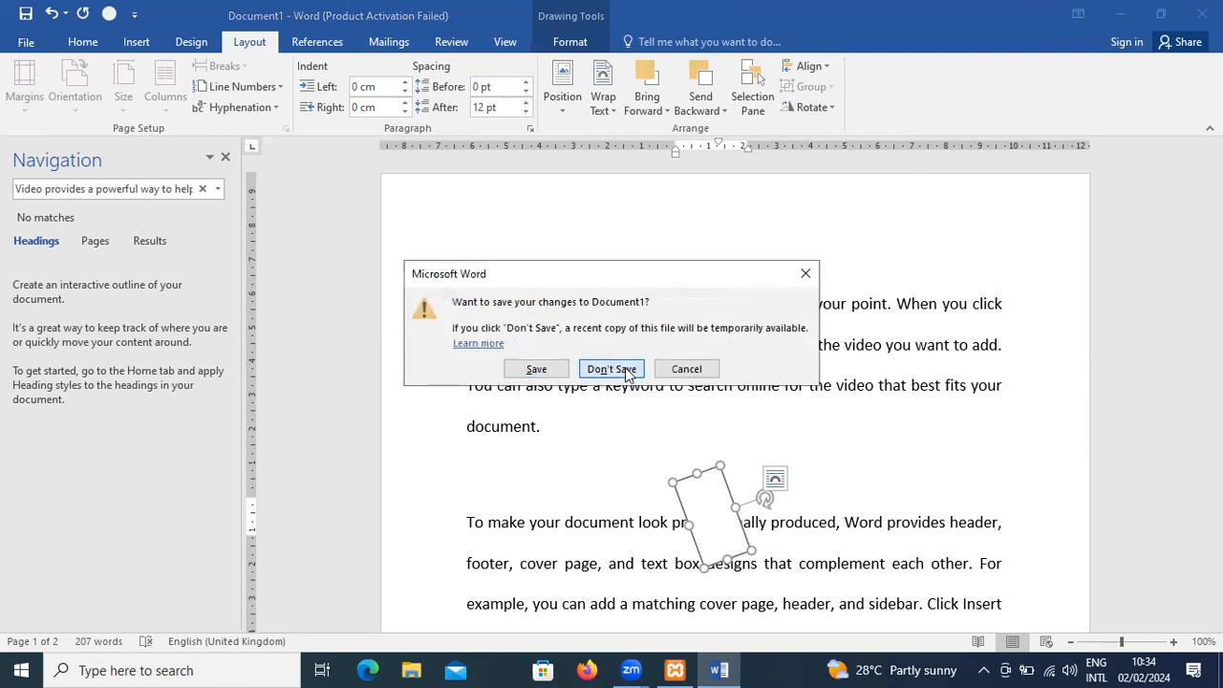